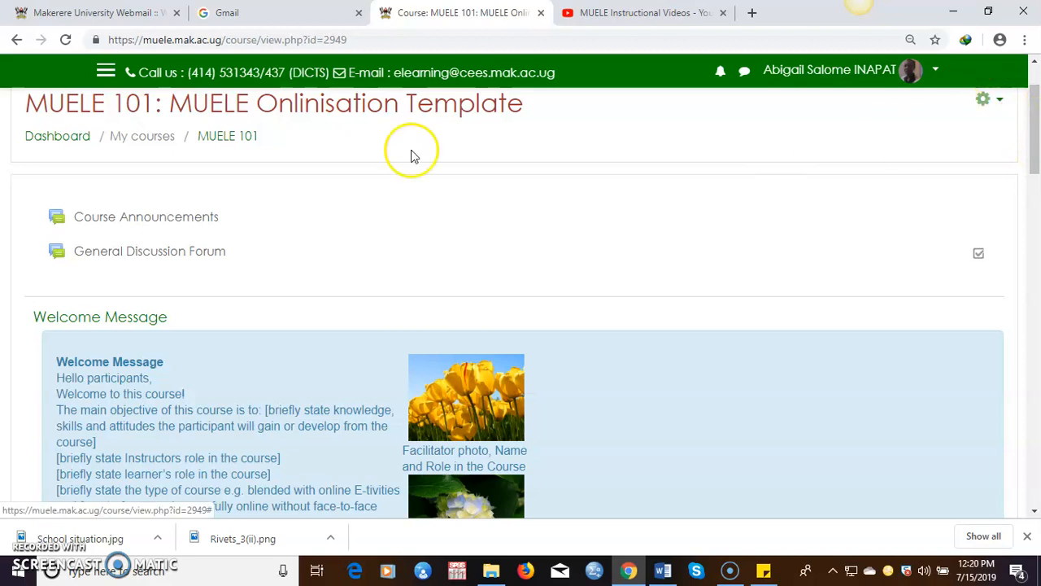
- Turn on editing for the MUELE 101 course and add a Quiz activity to Topic 8
left_click(1002, 104)
left_click(910, 153)
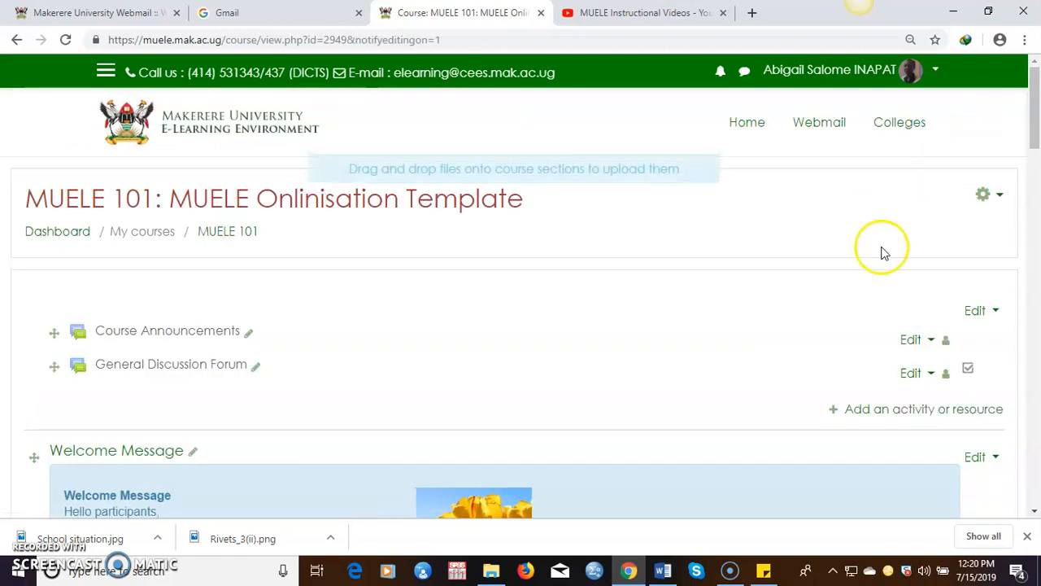
left_click_drag(1031, 140, 1038, 488)
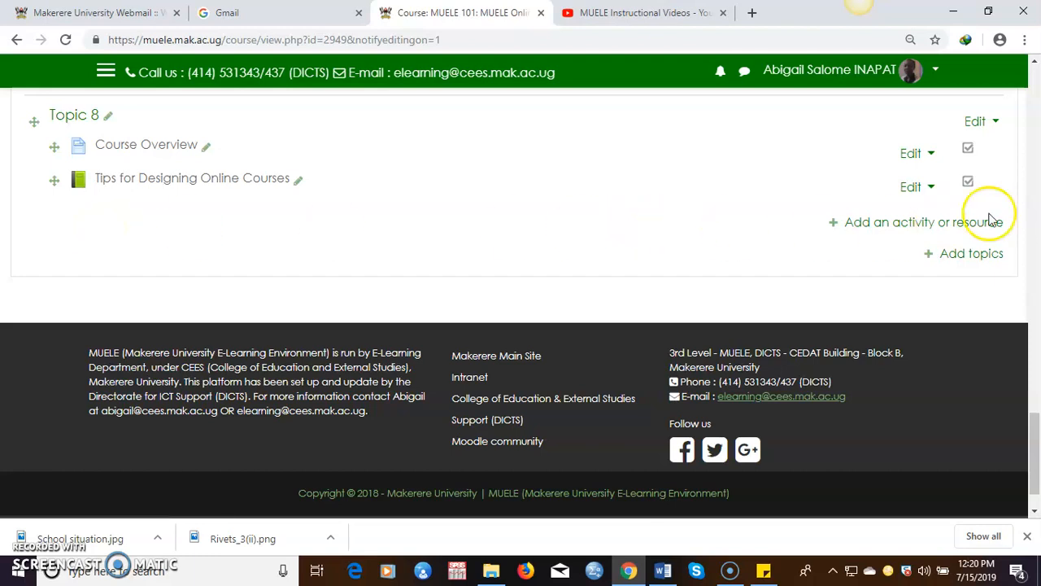
left_click(901, 222)
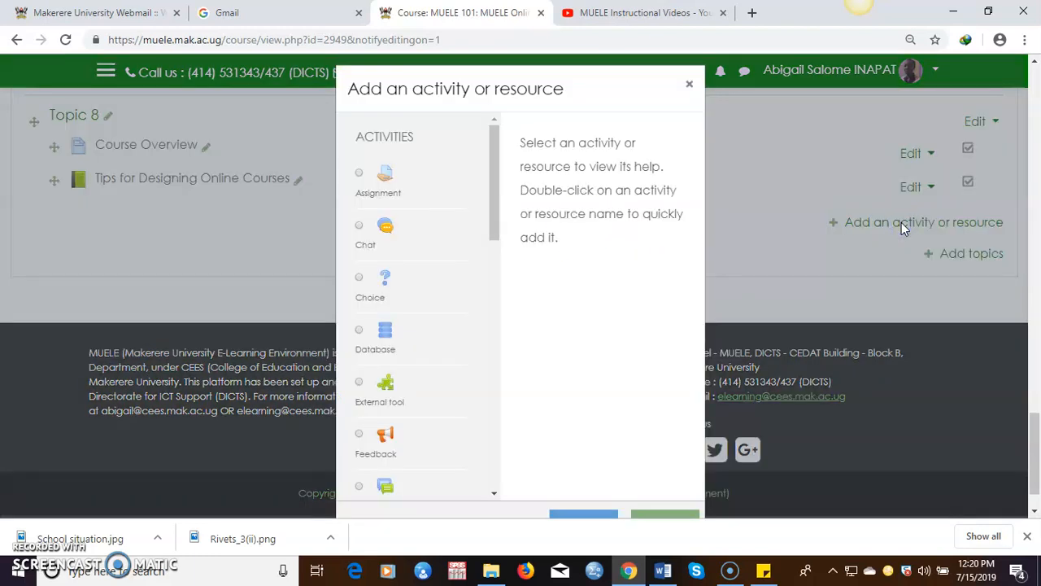
left_click_drag(490, 209, 488, 339)
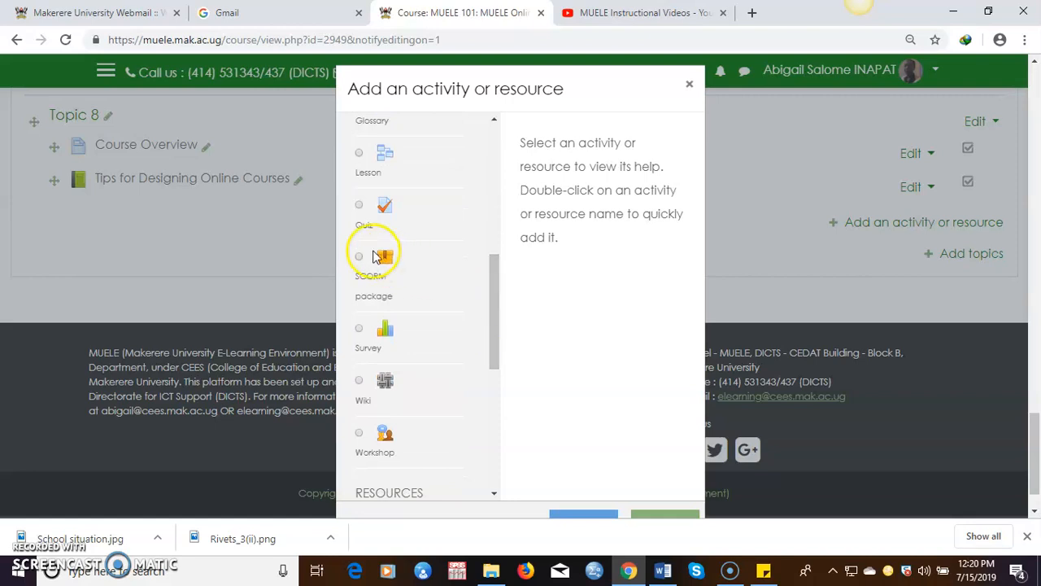
left_click(359, 206)
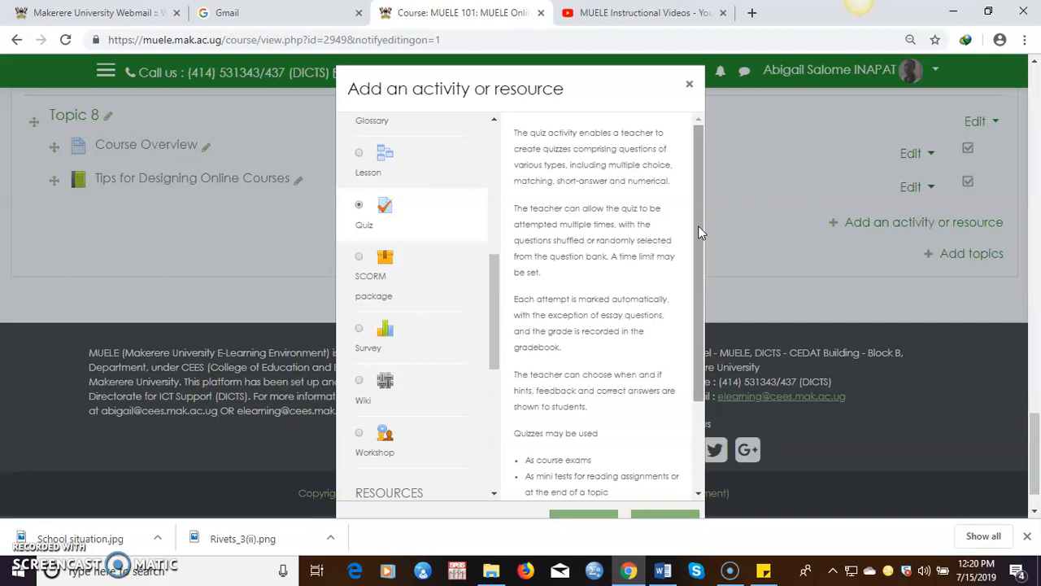
left_click_drag(698, 225, 691, 349)
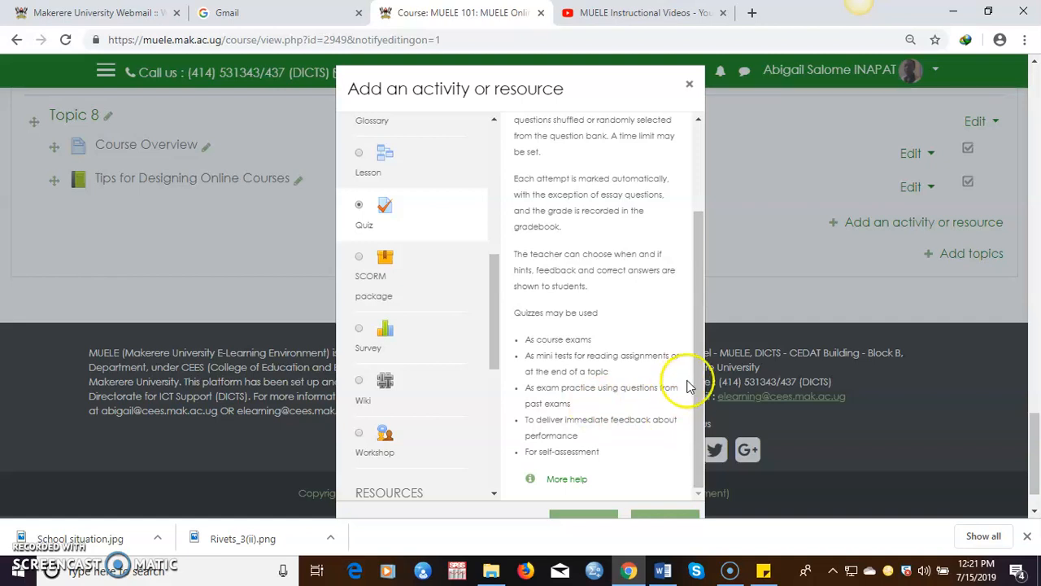
left_click_drag(1032, 432, 1030, 444)
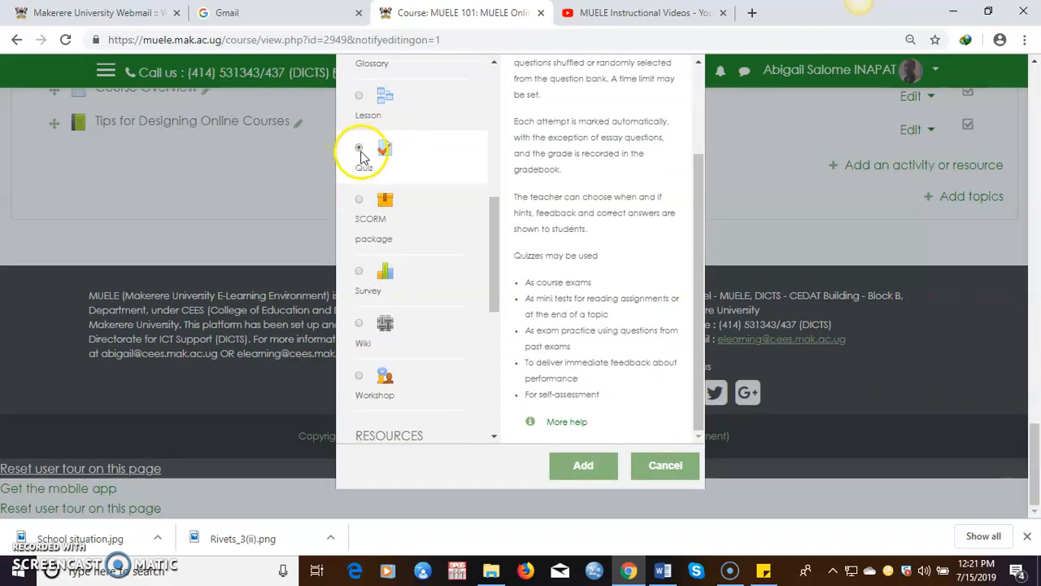
left_click(581, 465)
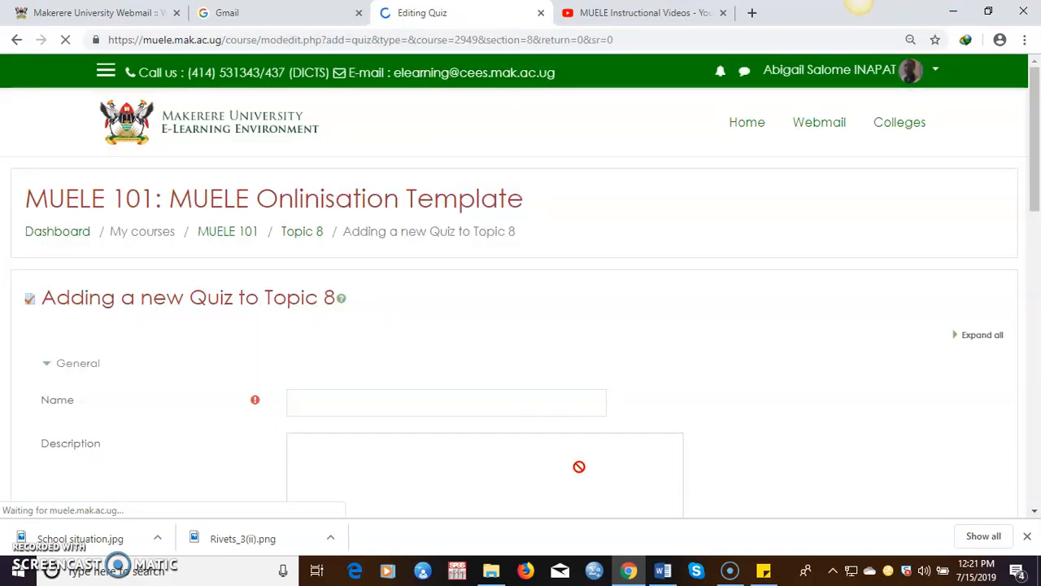
- Name the new quiz "MUELE Practice Quiz"
left_click_drag(1035, 185, 1032, 225)
left_click(311, 261)
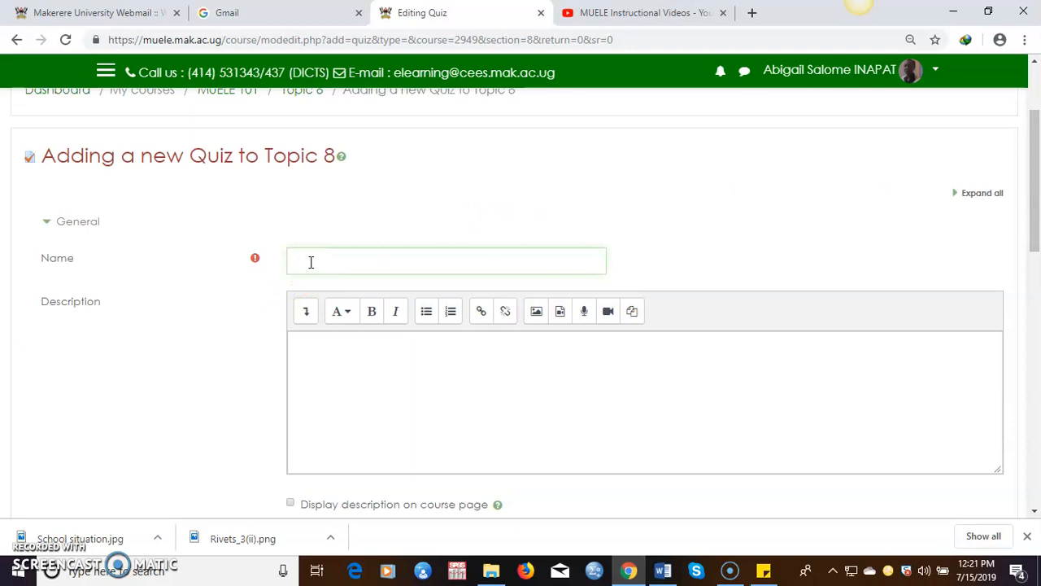
type("MUELE Practice Quiz")
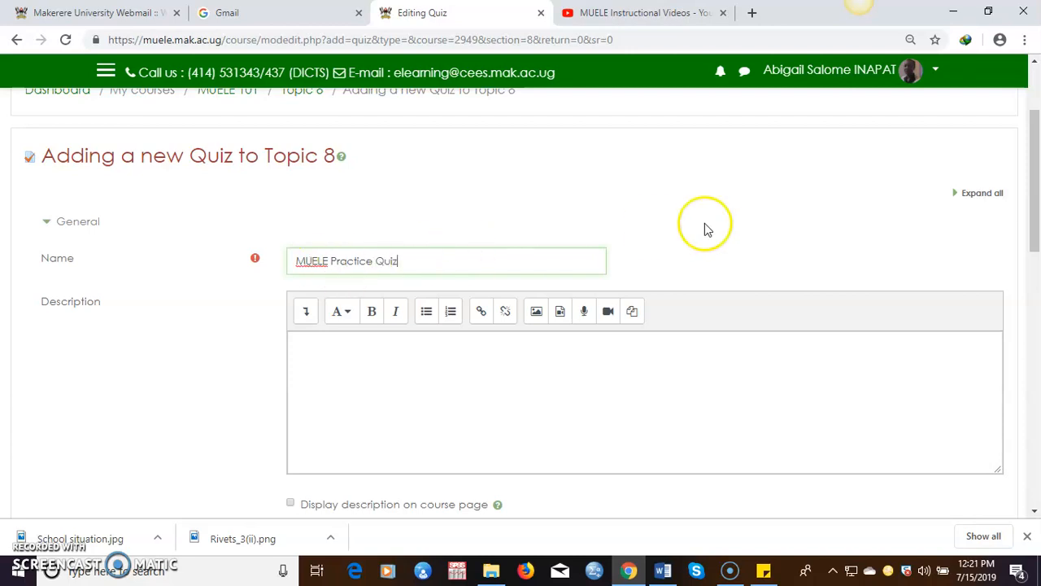
- Enter the quiz description "Examples of how to create different types of quizzes" and have it displayed on the course page
left_click_drag(1032, 216, 1032, 241)
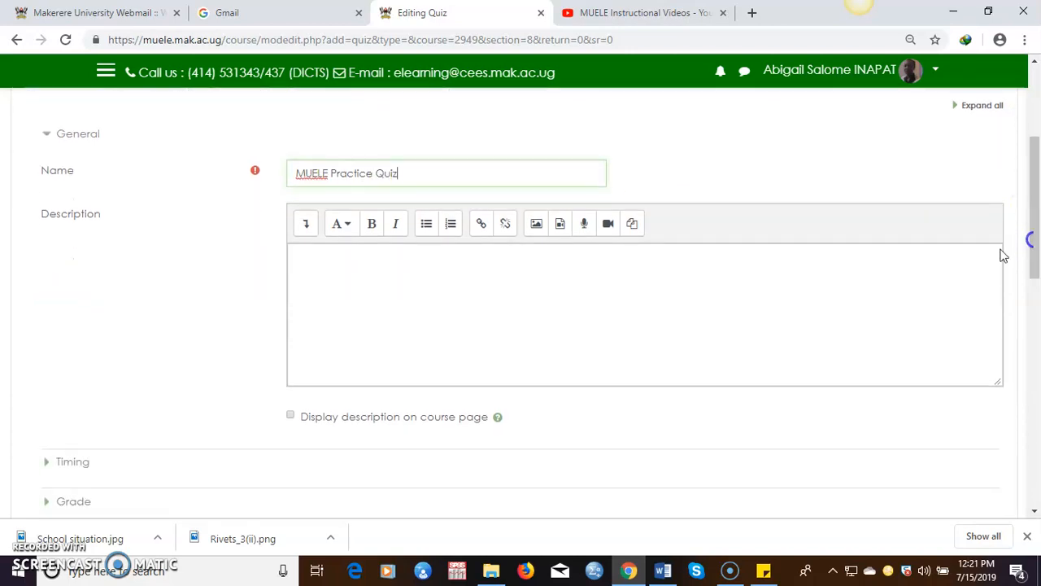
left_click(325, 285)
type("E")
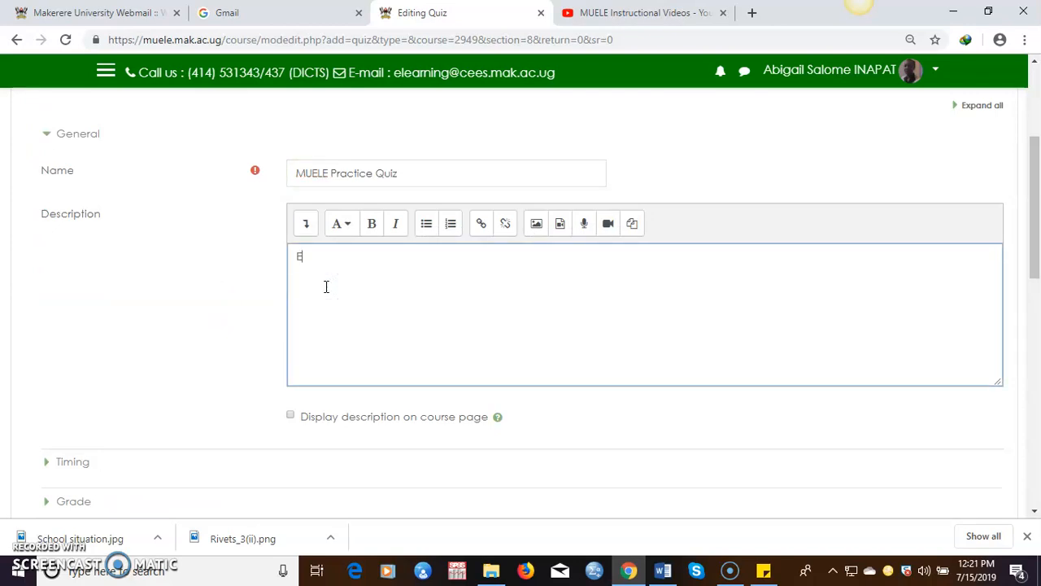
type("xamples of how to create d")
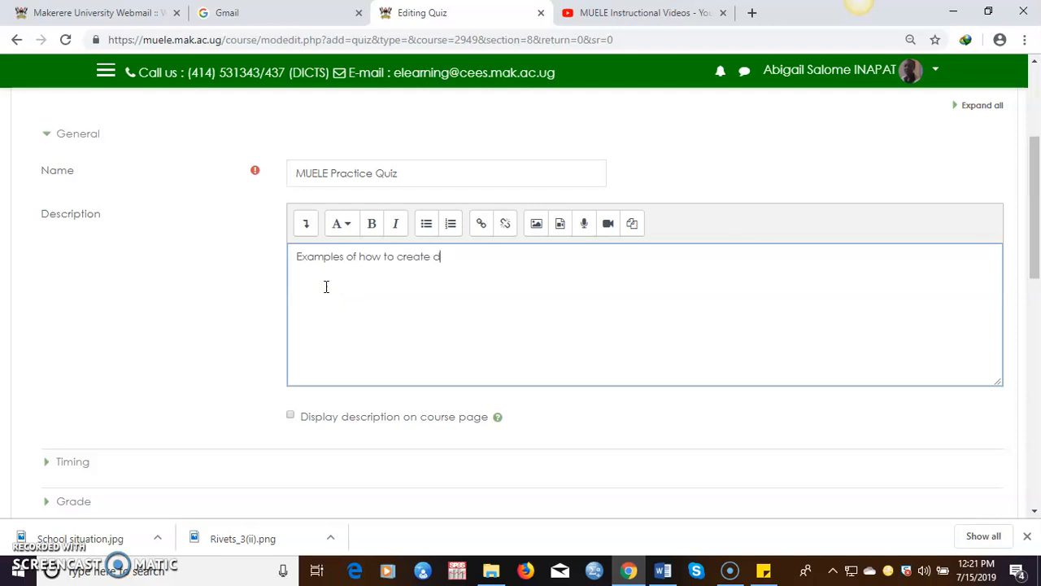
type("ifferent types of quizzes")
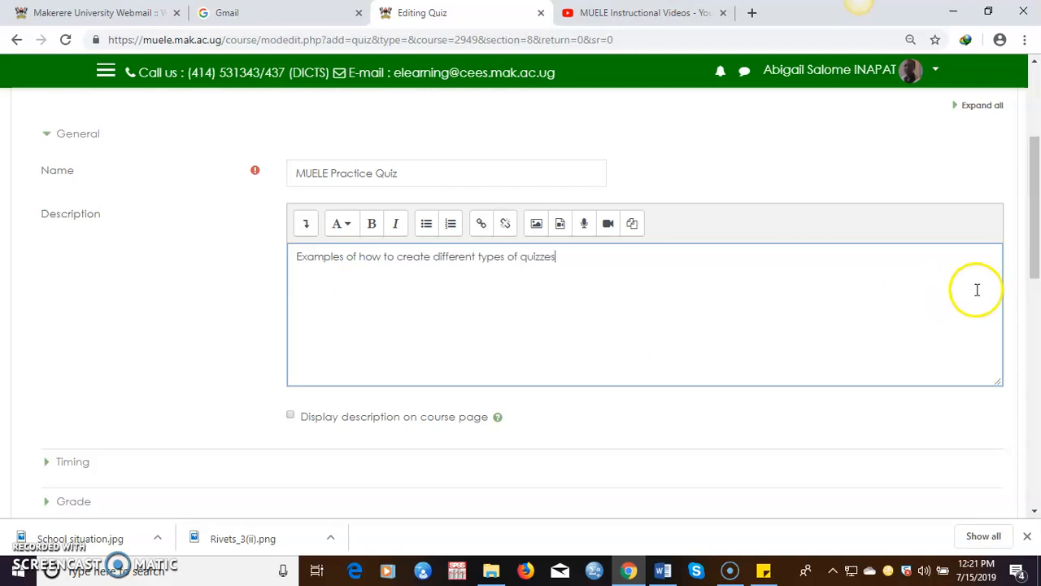
left_click_drag(1032, 246, 1035, 368)
left_click(291, 327)
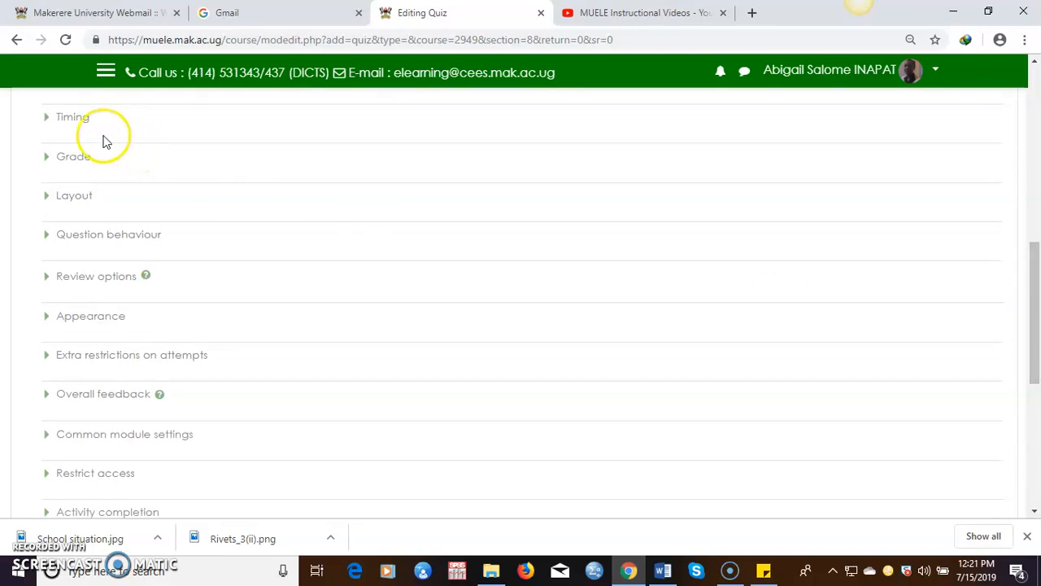
- Enable the quiz's opening and closing dates and set the closing day to 21 July 2019
left_click(47, 120)
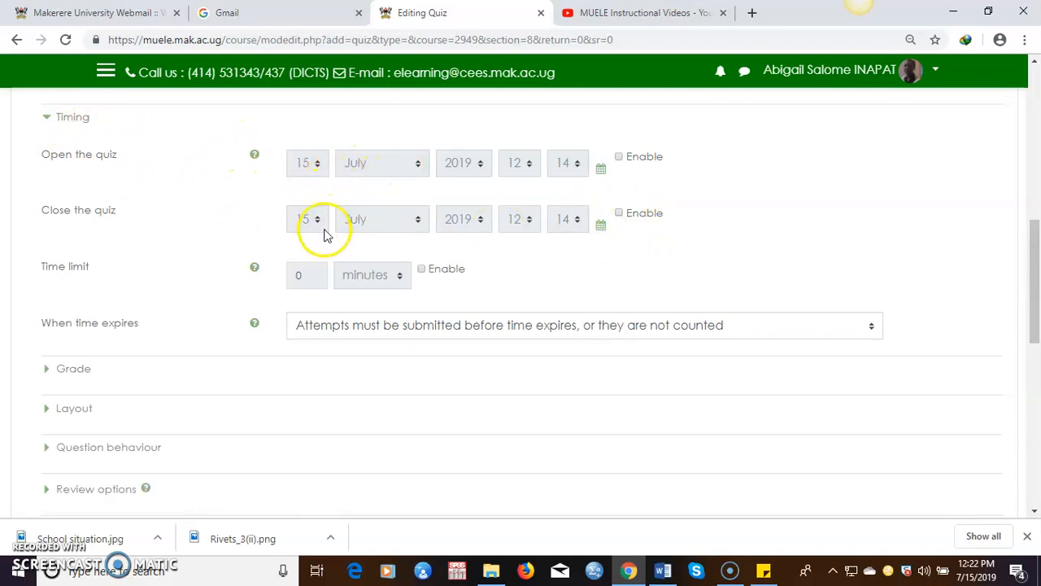
left_click(619, 157)
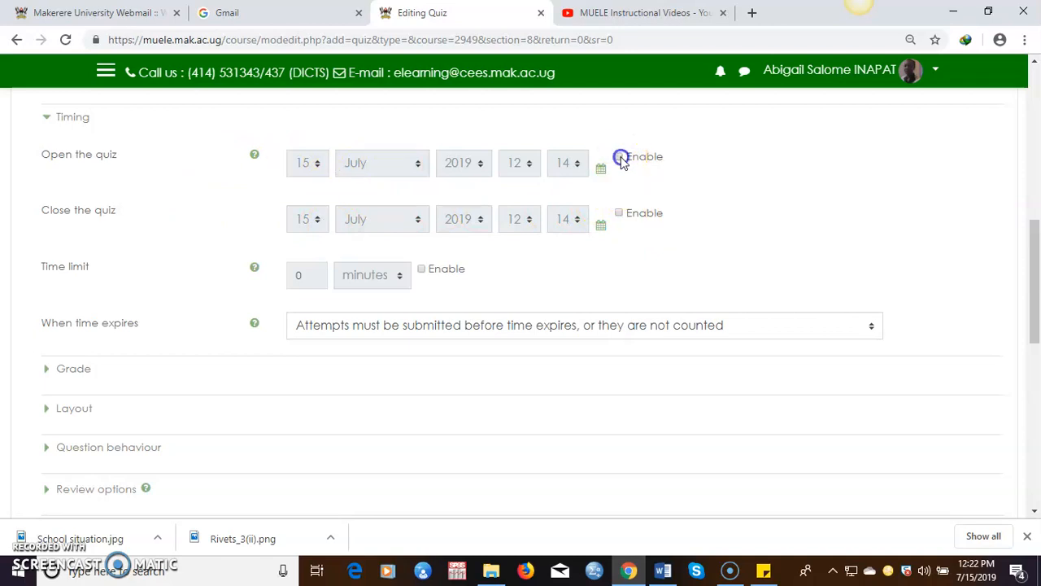
left_click(619, 213)
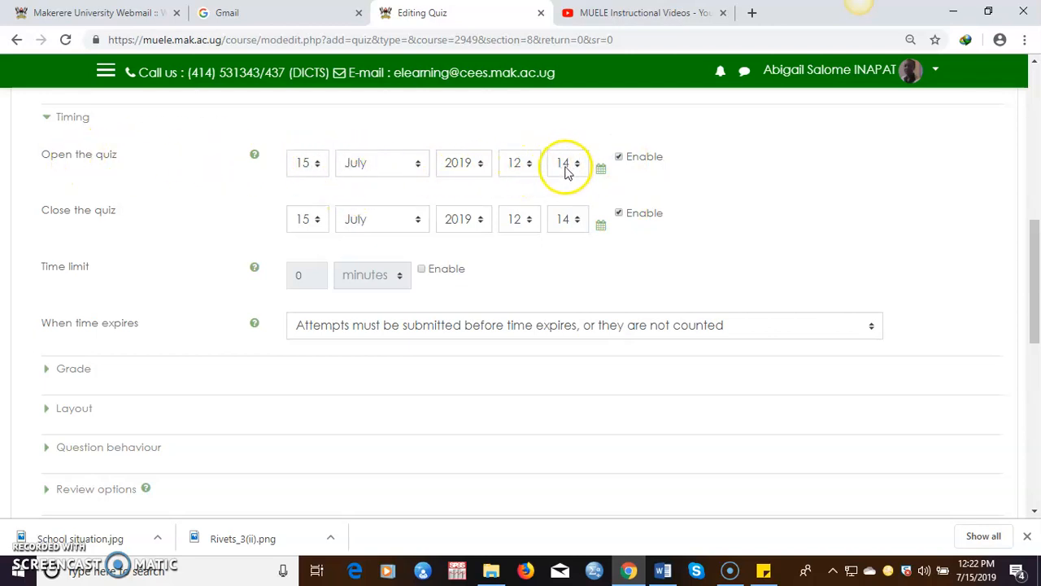
left_click(318, 222)
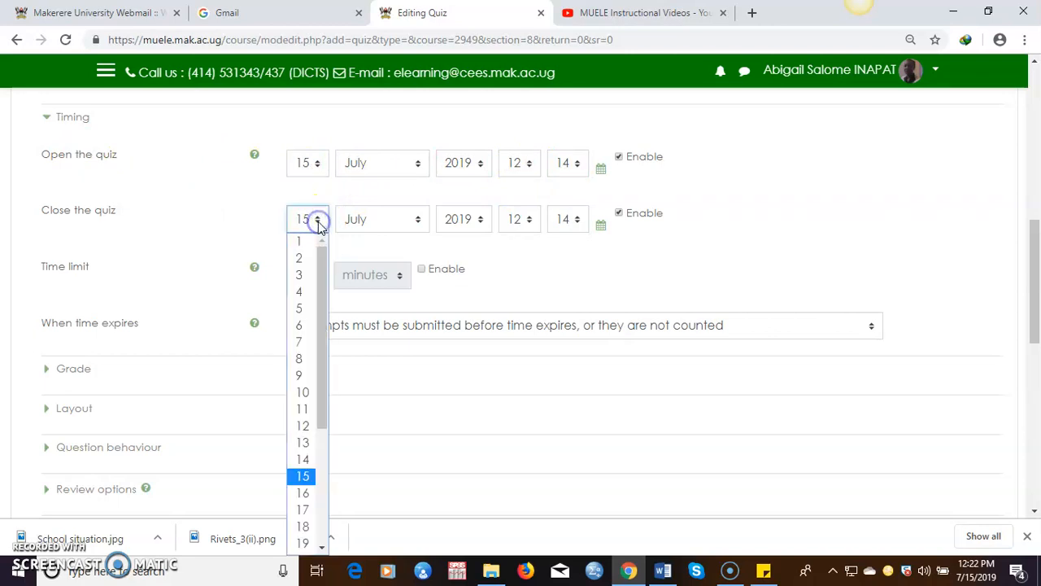
left_click_drag(325, 400, 325, 465)
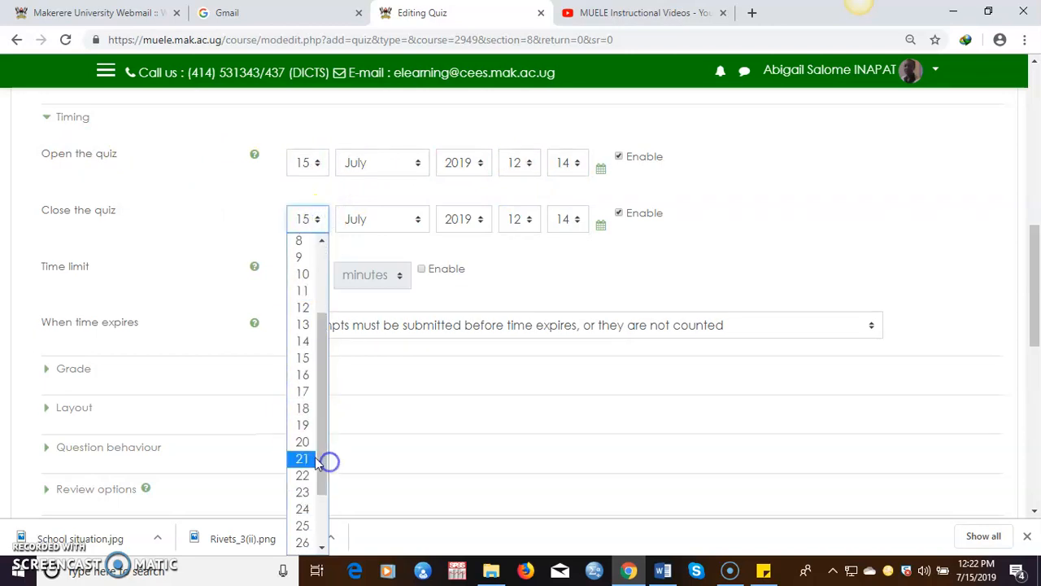
left_click(302, 458)
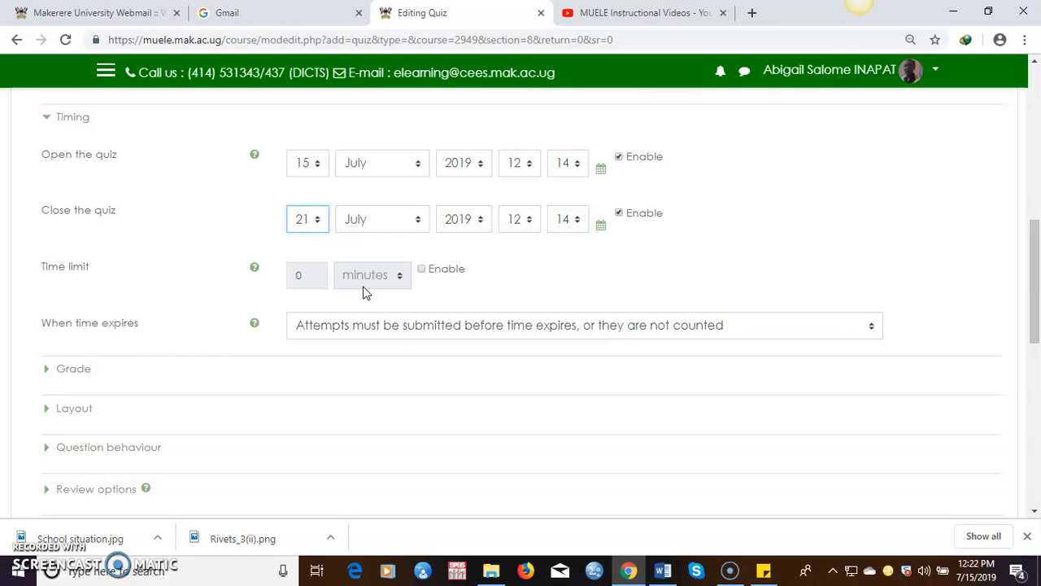
- Enable a time limit of 30 minutes for the quiz and review the choices for when time expires
left_click(421, 270)
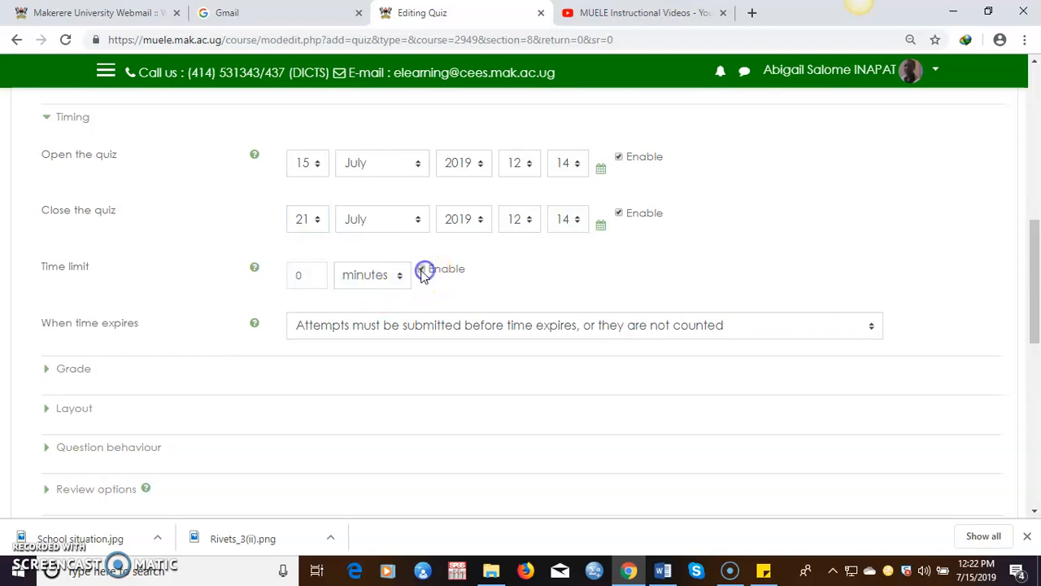
left_click(296, 275)
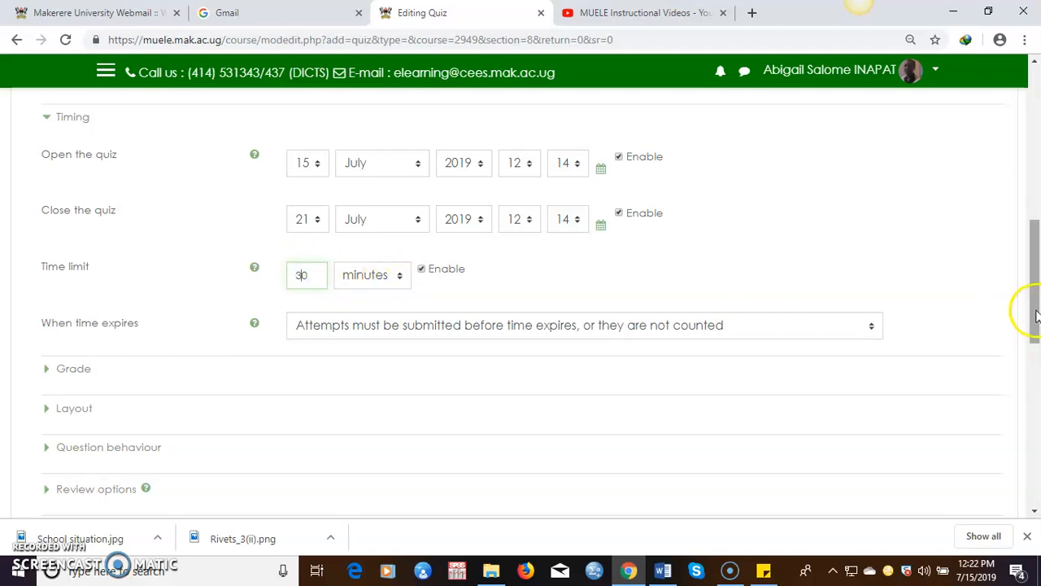
scroll(1033, 322, "down", 1)
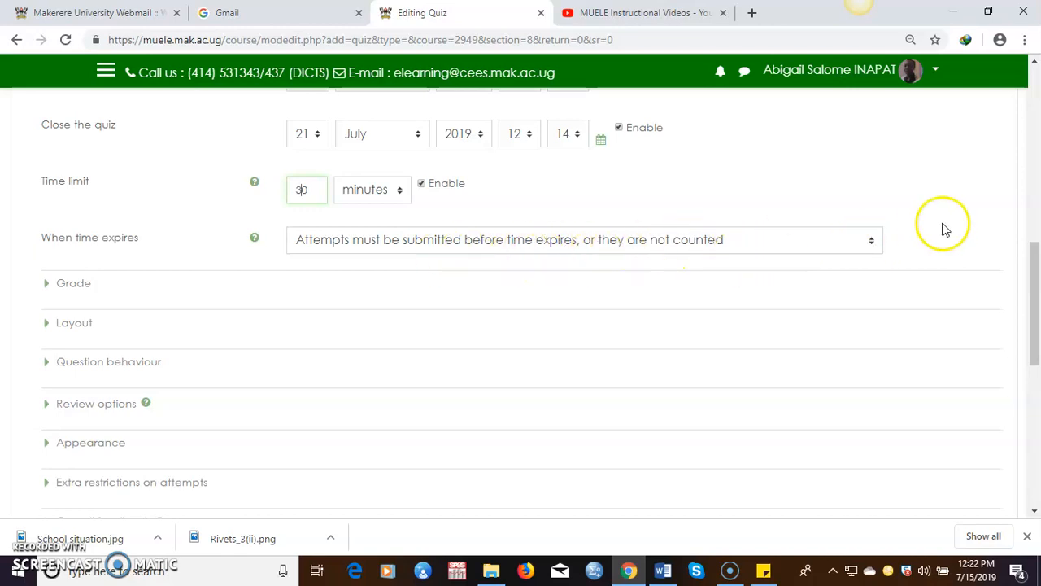
left_click(870, 243)
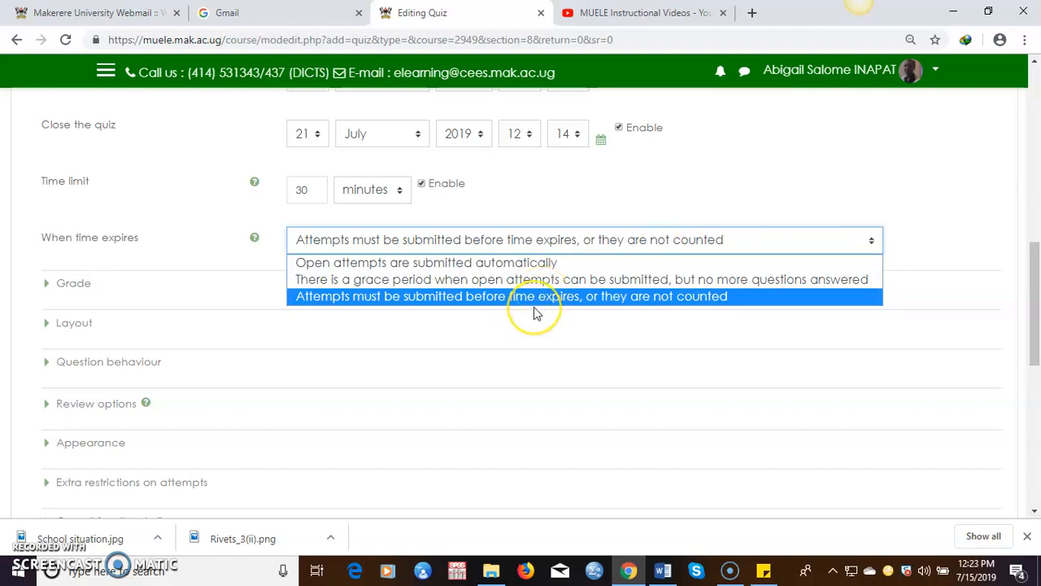
left_click(674, 330)
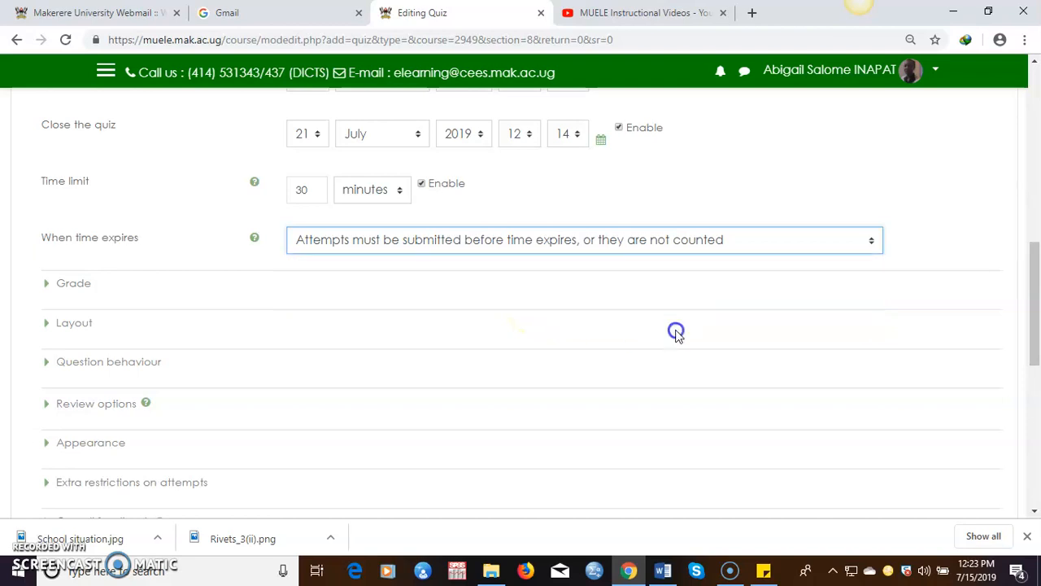
- Set the quiz's attempts allowed to 5 in the Grade settings and review the grade category and grading method choices
left_click_drag(1033, 299, 1037, 339)
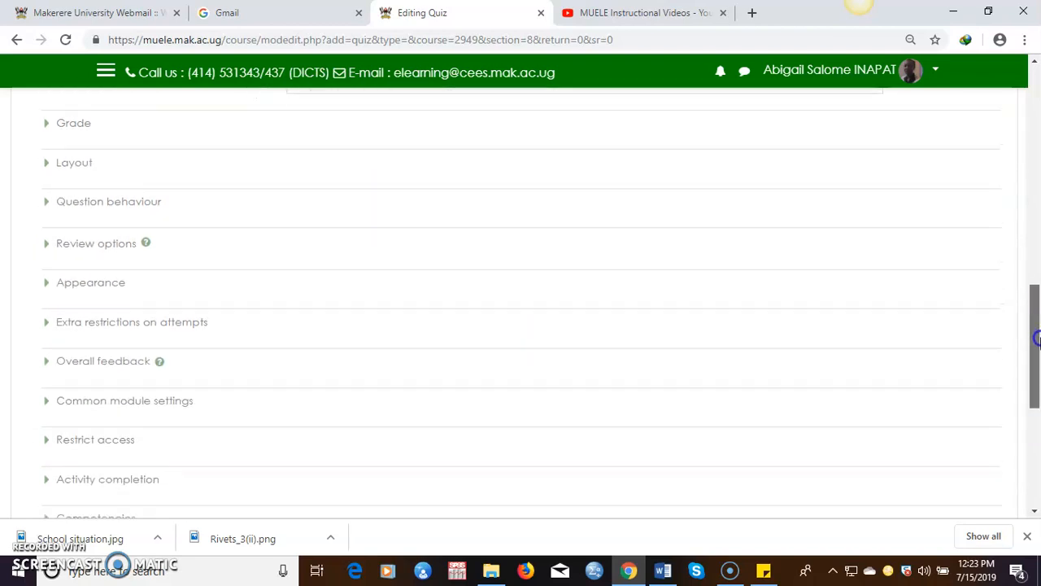
left_click(47, 125)
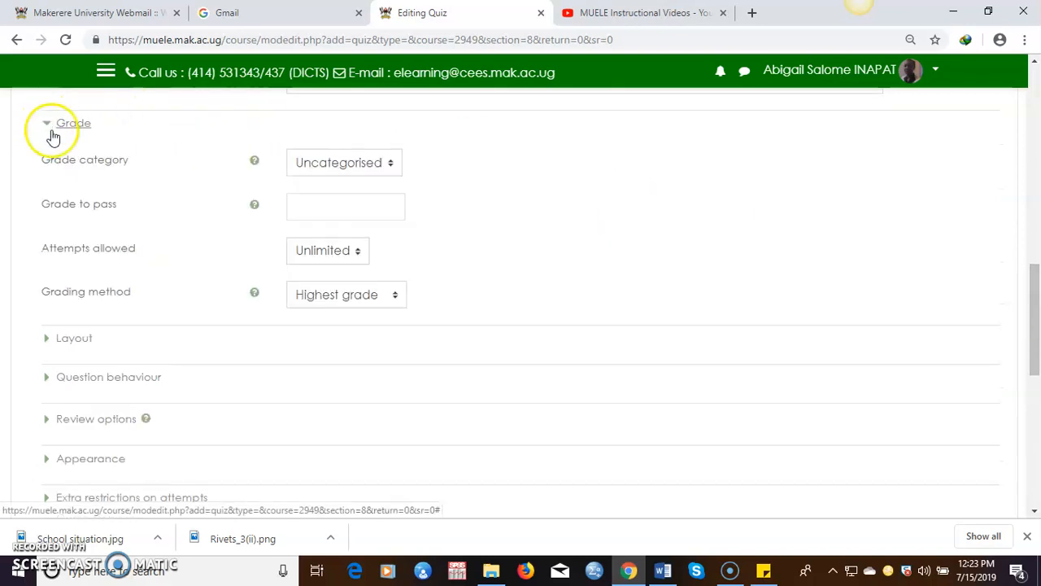
left_click(389, 165)
left_click(469, 174)
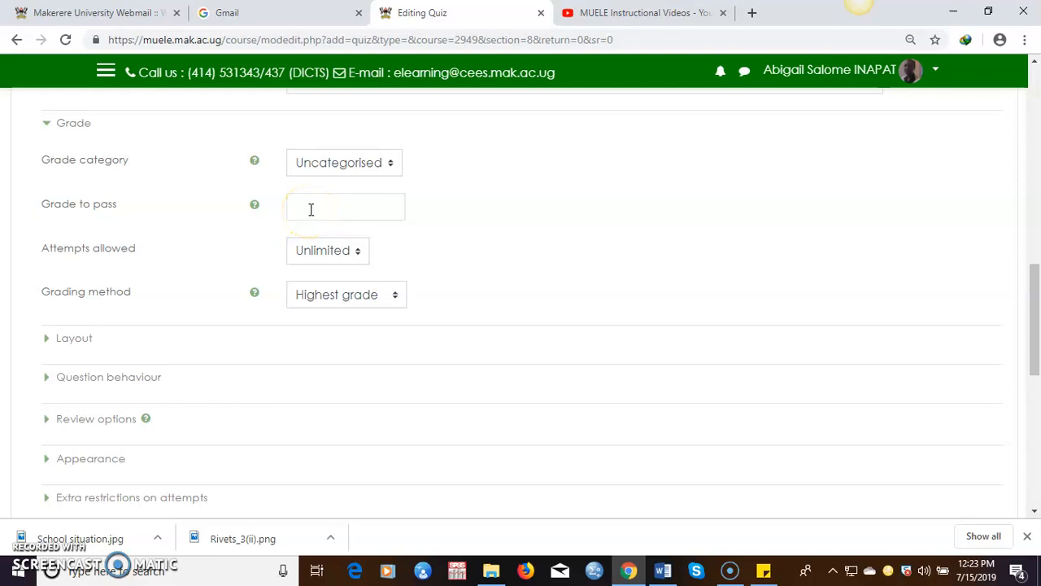
left_click(358, 255)
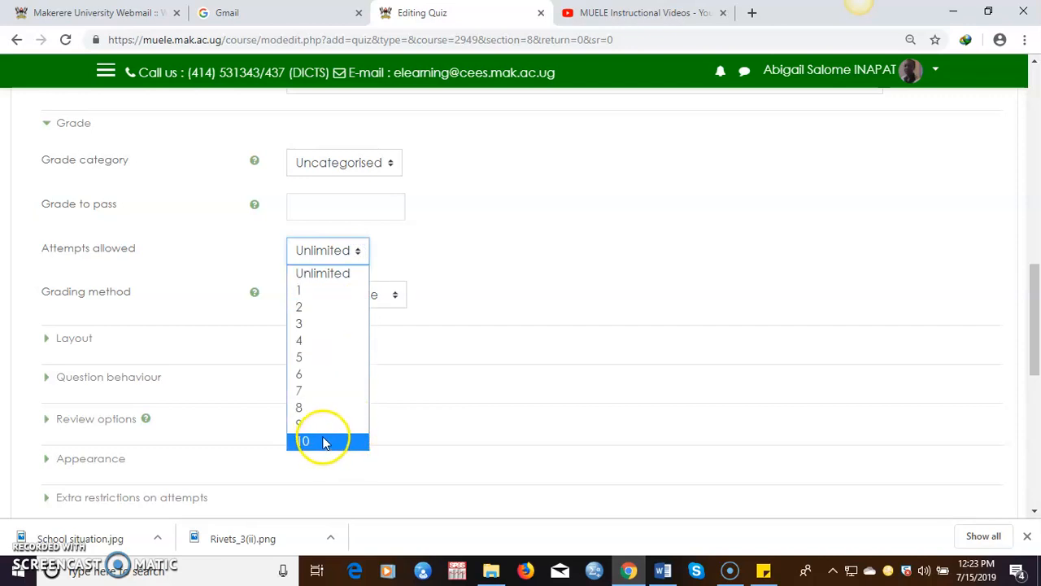
left_click(300, 361)
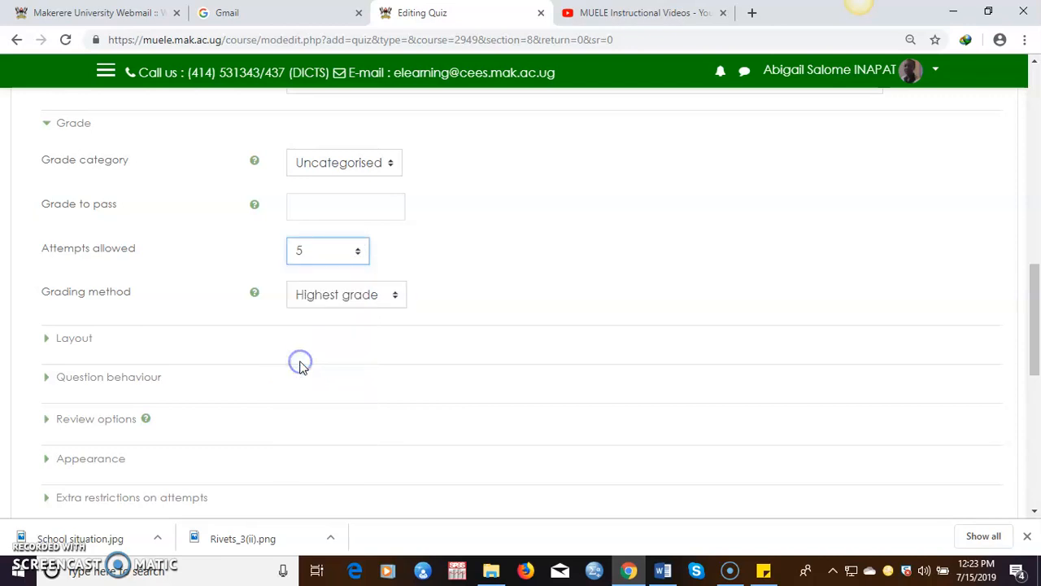
left_click(300, 361)
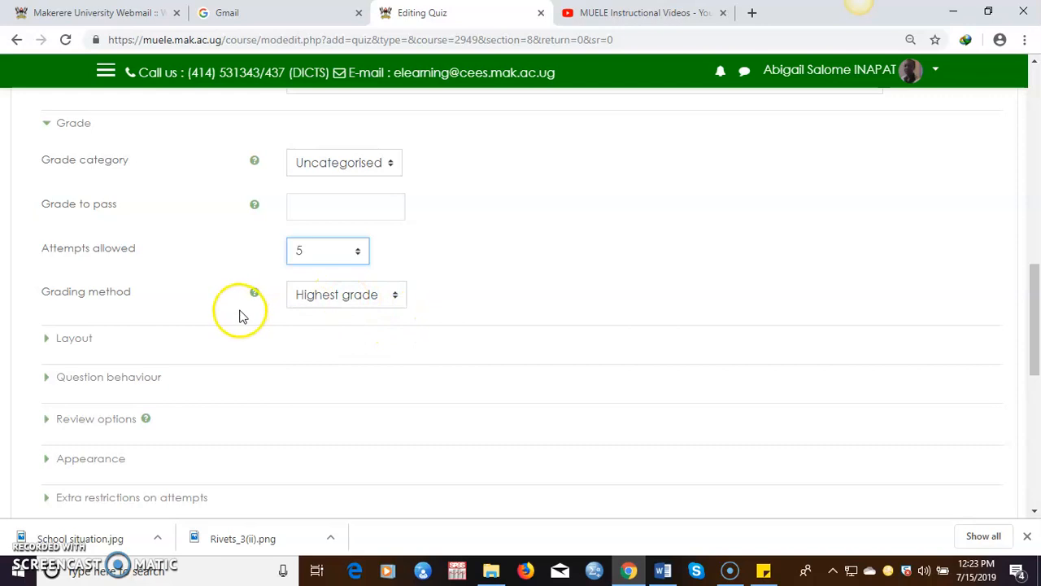
left_click(395, 298)
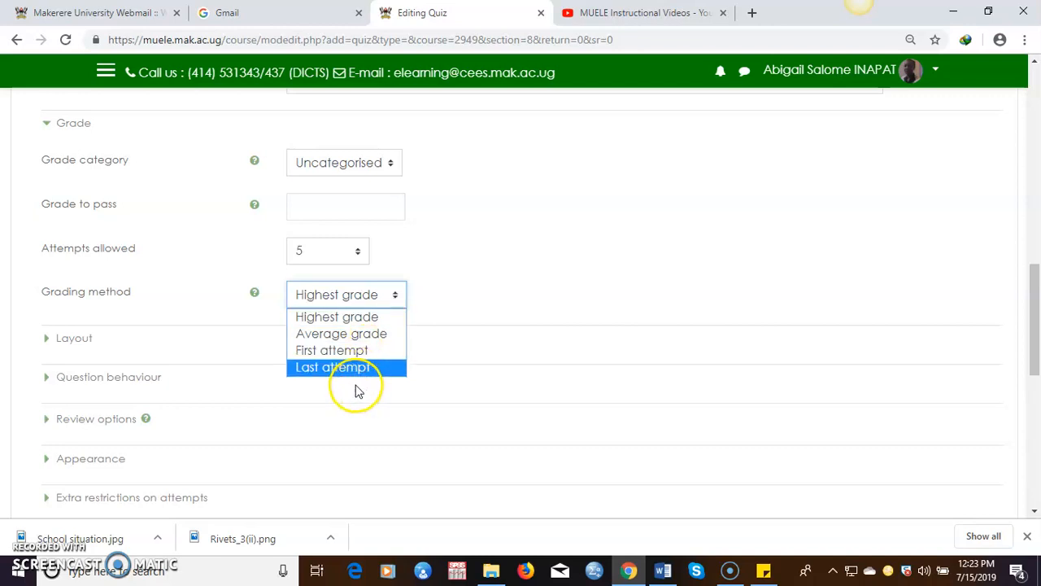
left_click(453, 293)
- Set the quiz layout to start a new page every 10 questions and collapse the Layout section
scroll(1035, 328, "down", 3)
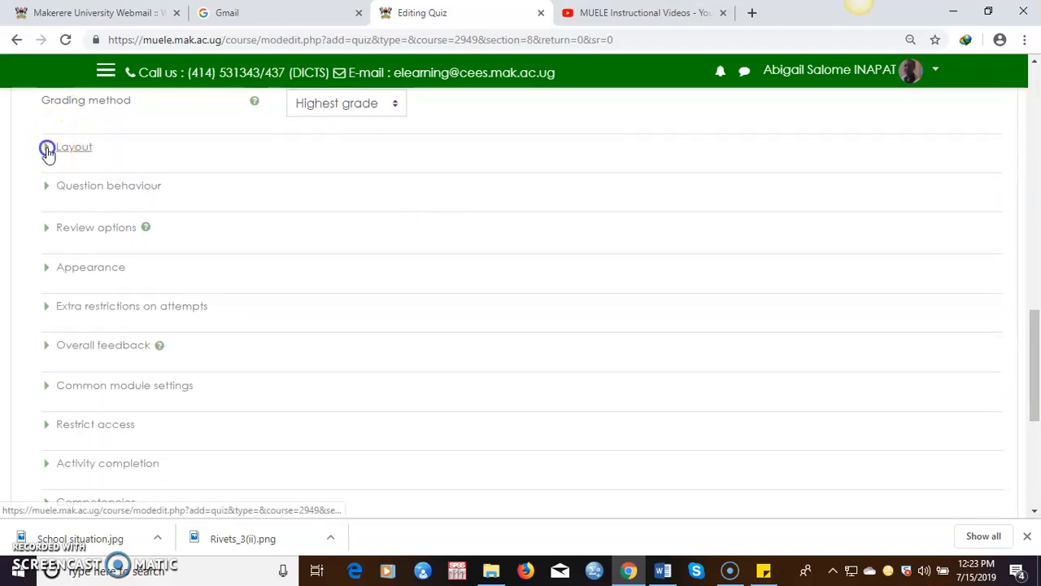
left_click(47, 151)
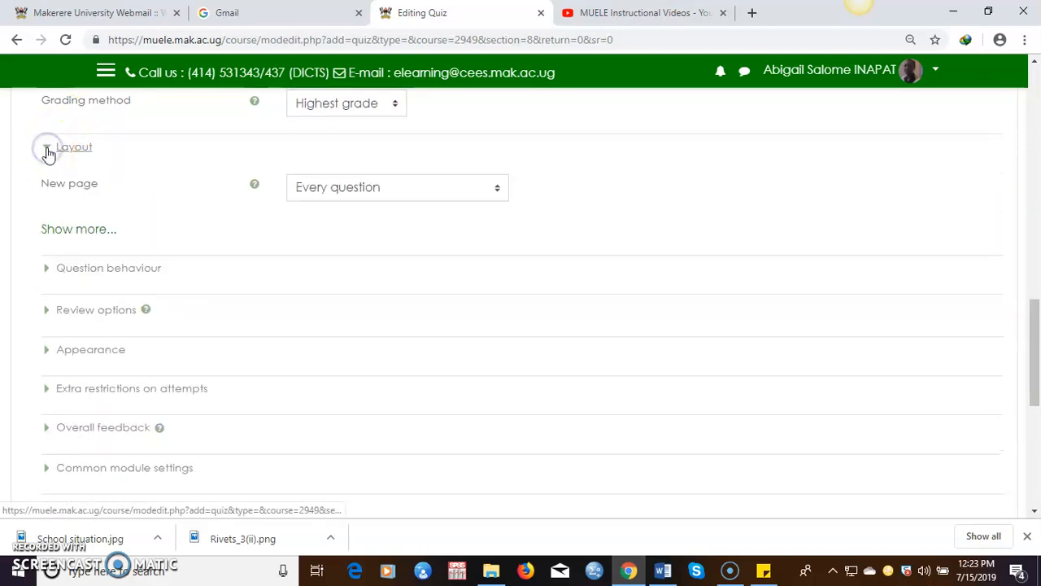
left_click(498, 192)
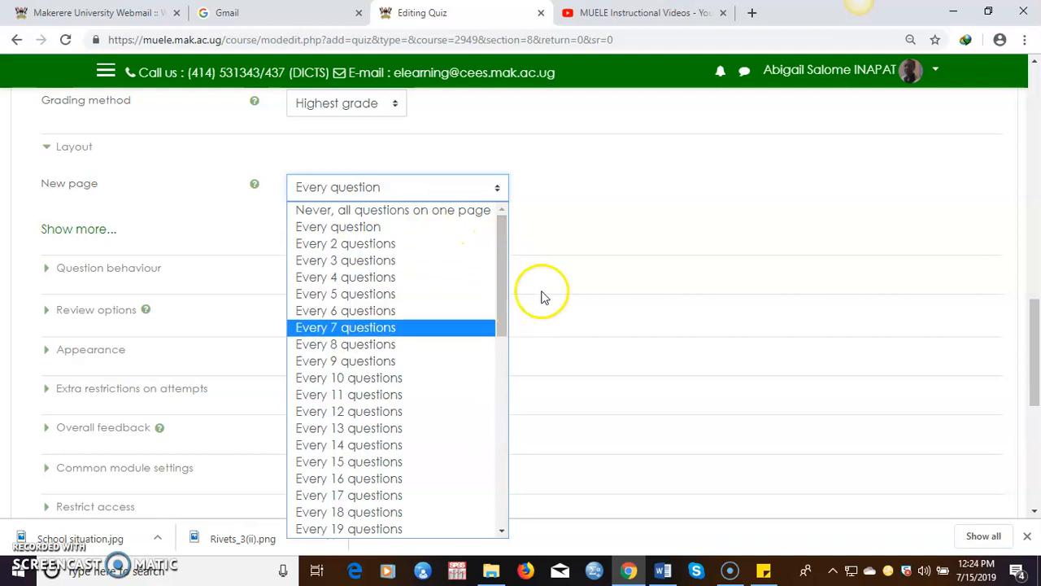
left_click(174, 184)
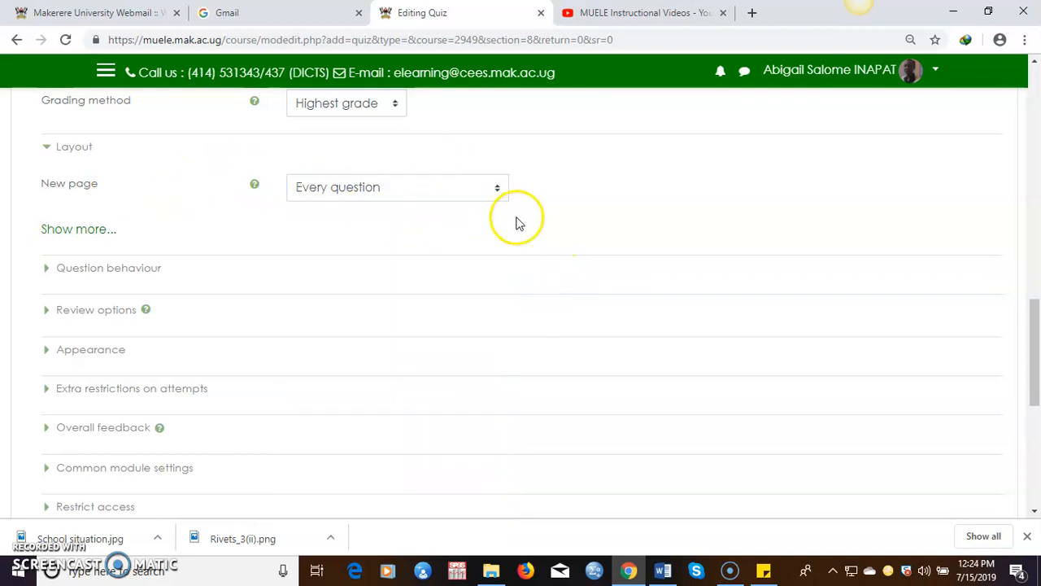
left_click(497, 190)
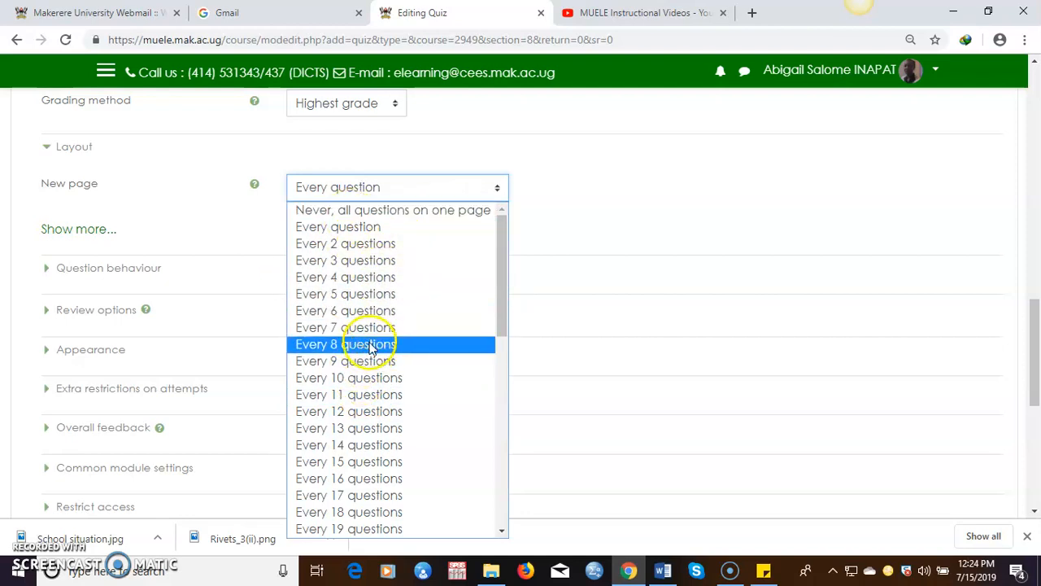
left_click(351, 378)
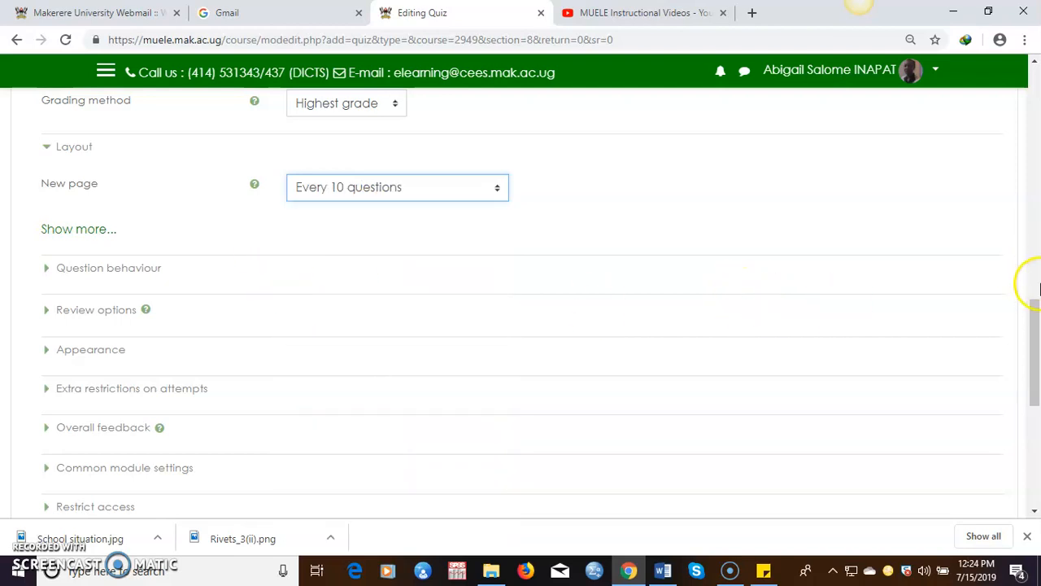
scroll(1032, 321, "down", 1)
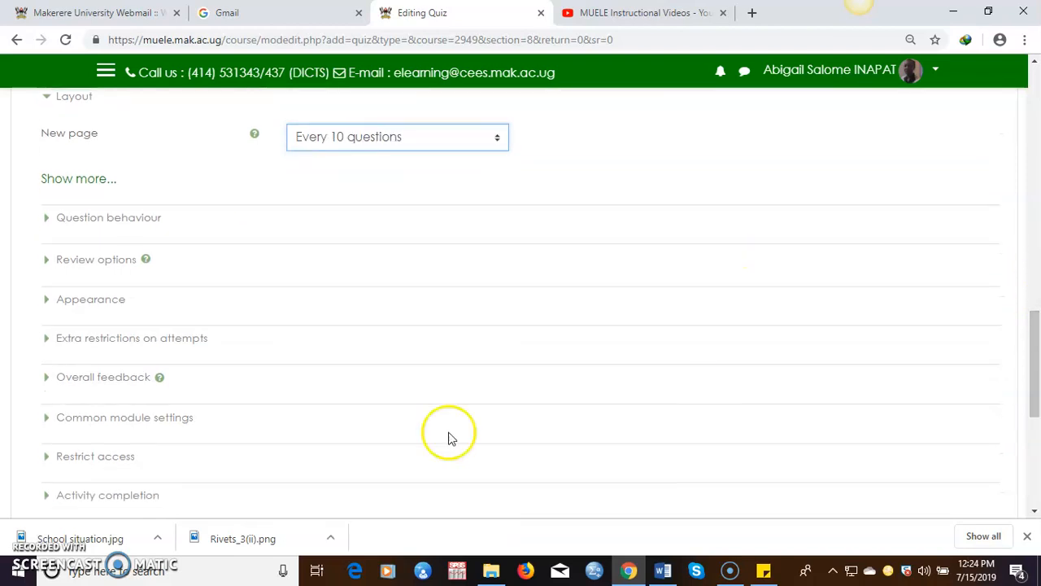
left_click(44, 102)
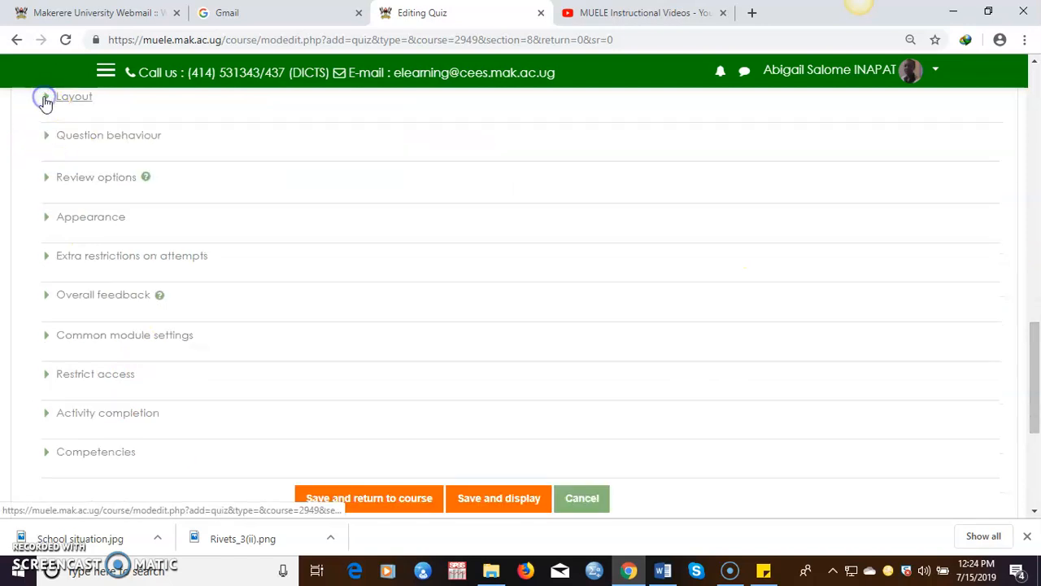
- Read the help on shuffling within questions and set how questions behave to Immediate feedback
left_click(44, 140)
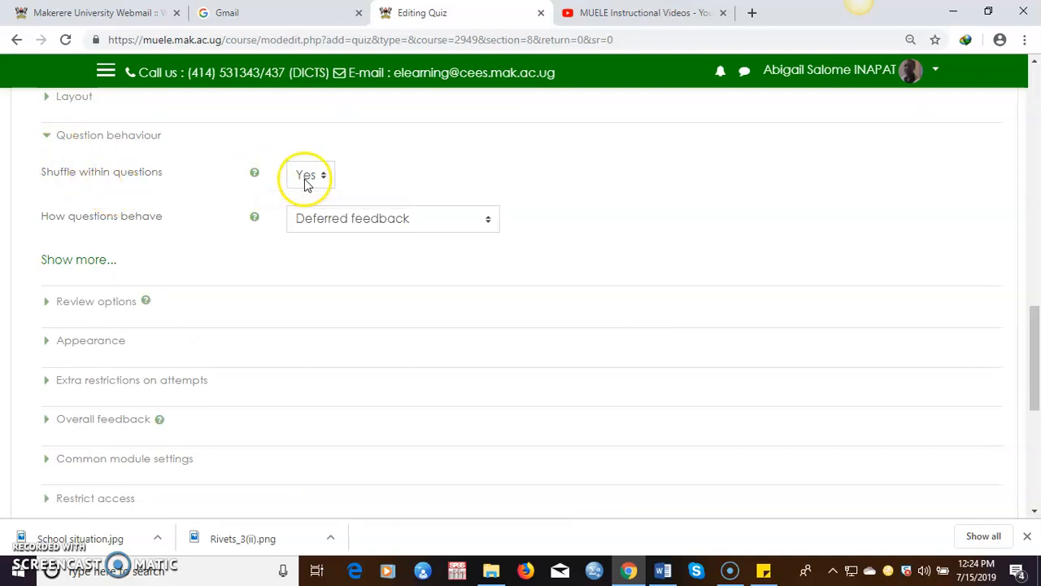
left_click(254, 174)
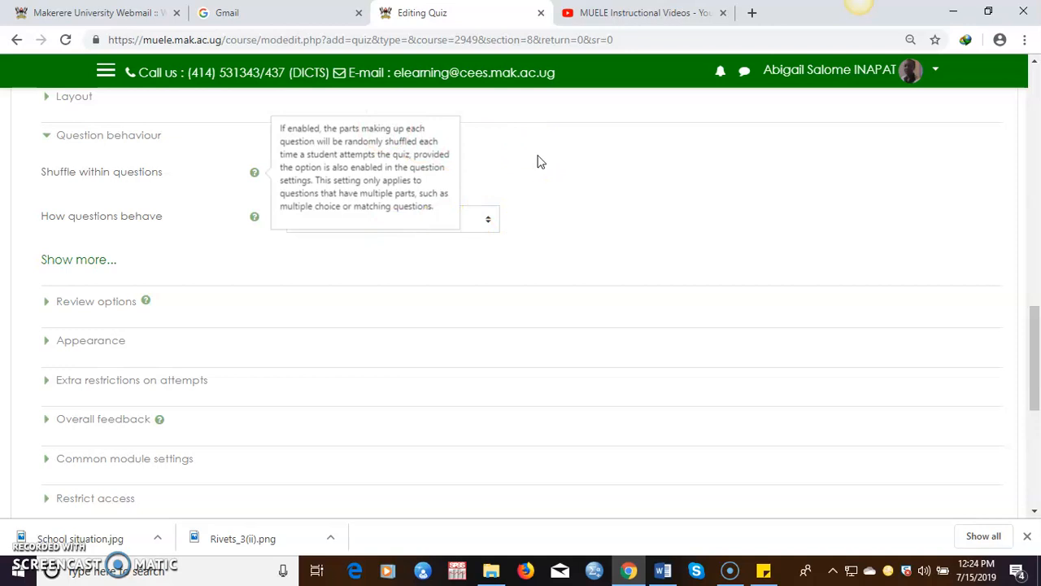
left_click(564, 188)
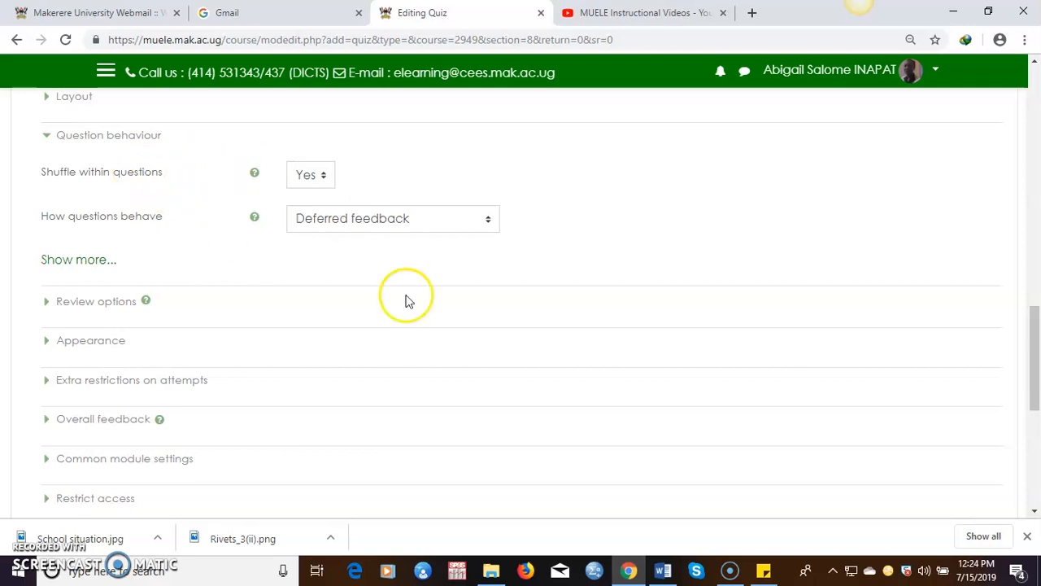
left_click(488, 222)
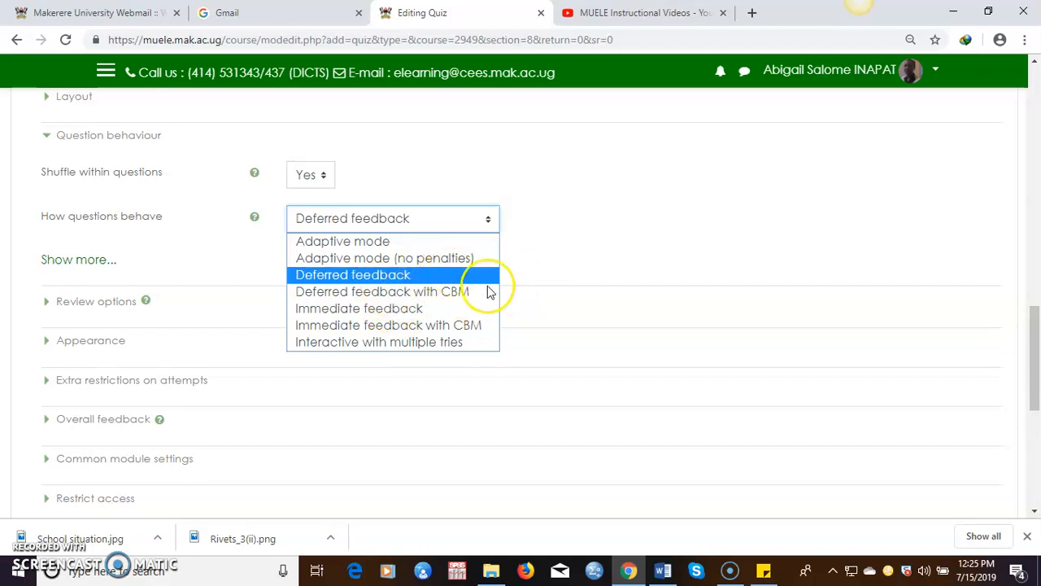
left_click(407, 274)
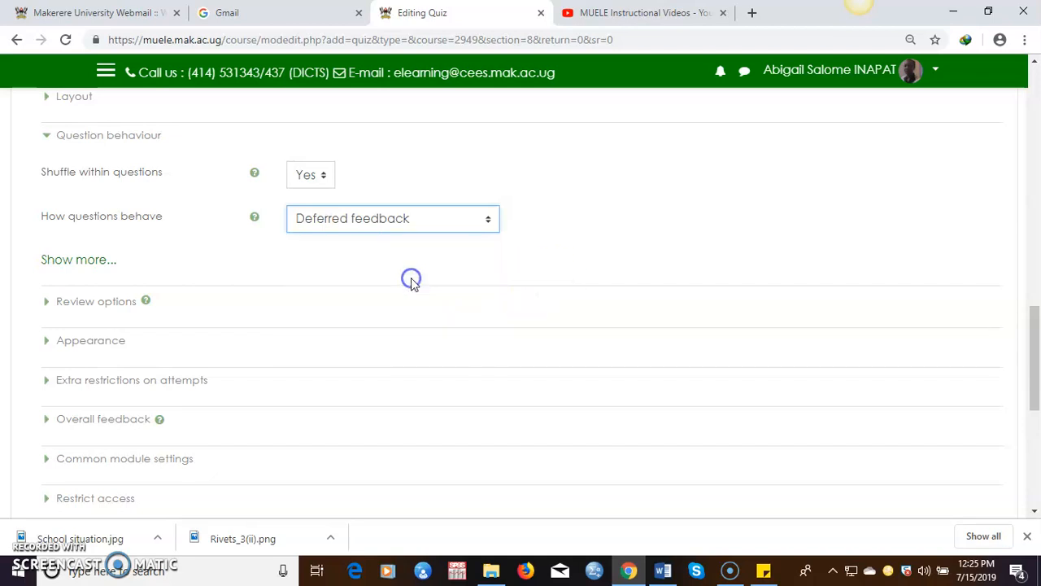
left_click(485, 227)
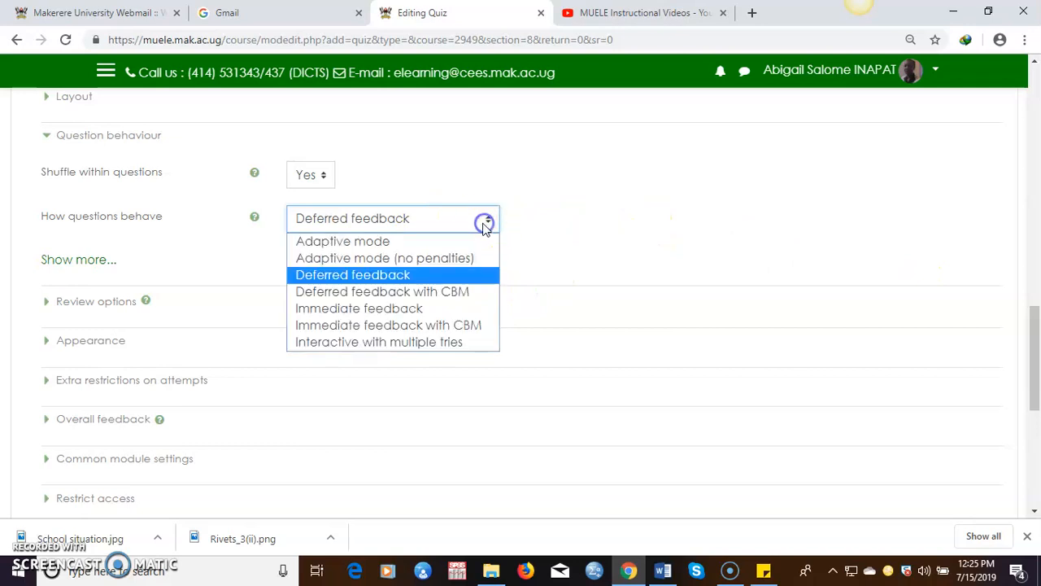
left_click(400, 307)
- Review the quiz's Review options and Appearance settings, leaving both sections collapsed
left_click_drag(1033, 317, 1035, 358)
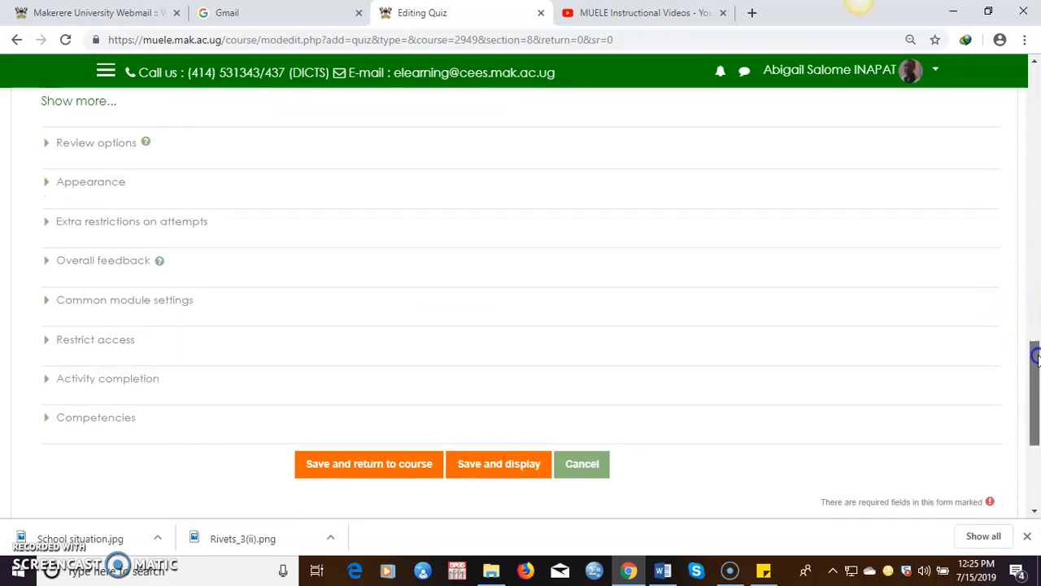
left_click(47, 144)
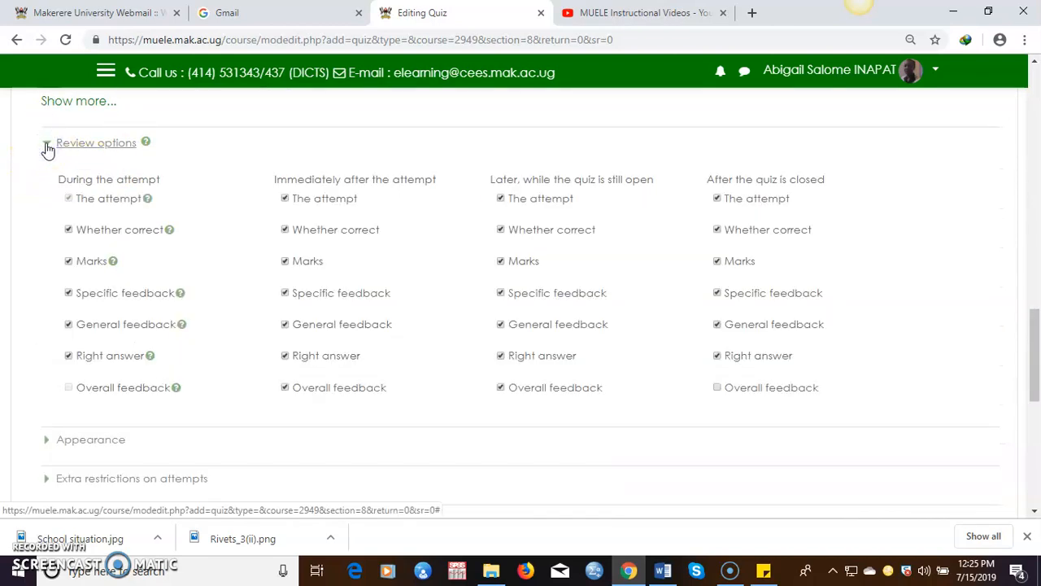
left_click(47, 144)
left_click(44, 183)
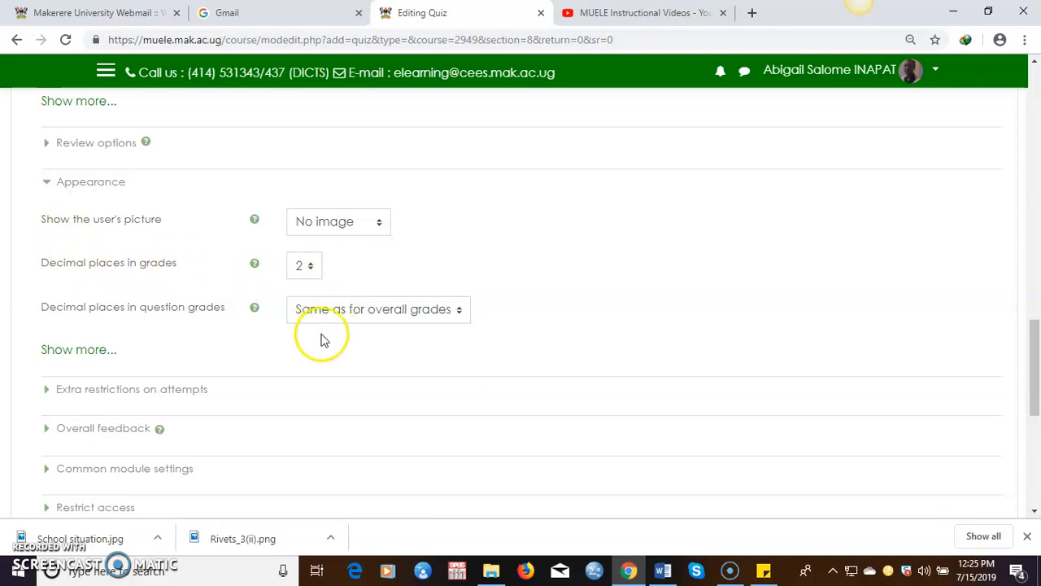
left_click(47, 184)
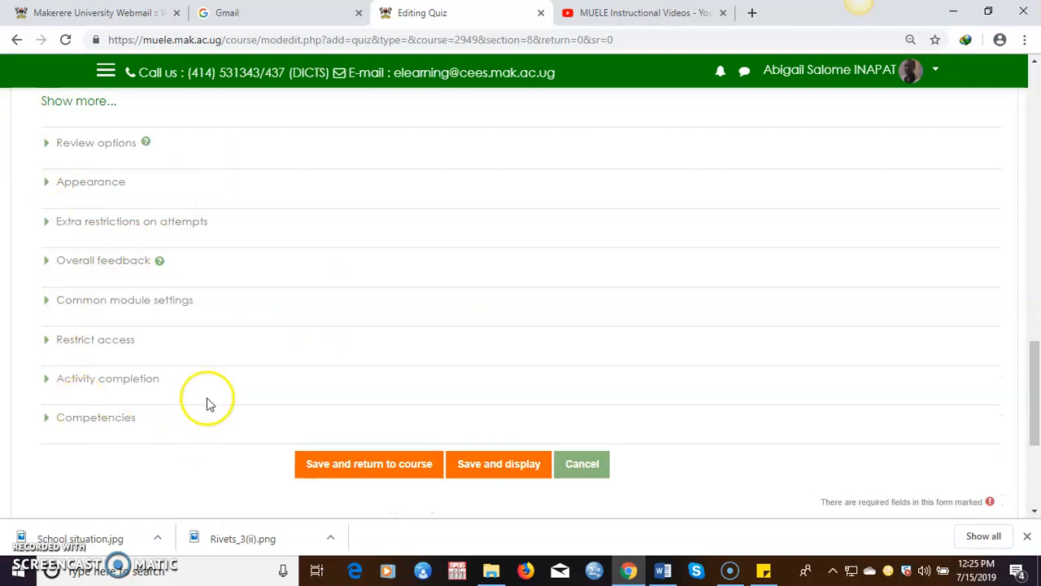
- Save and display the quiz, and check its summary of attempts, dates, time limit and grading method
left_click_drag(1036, 364, 1019, 405)
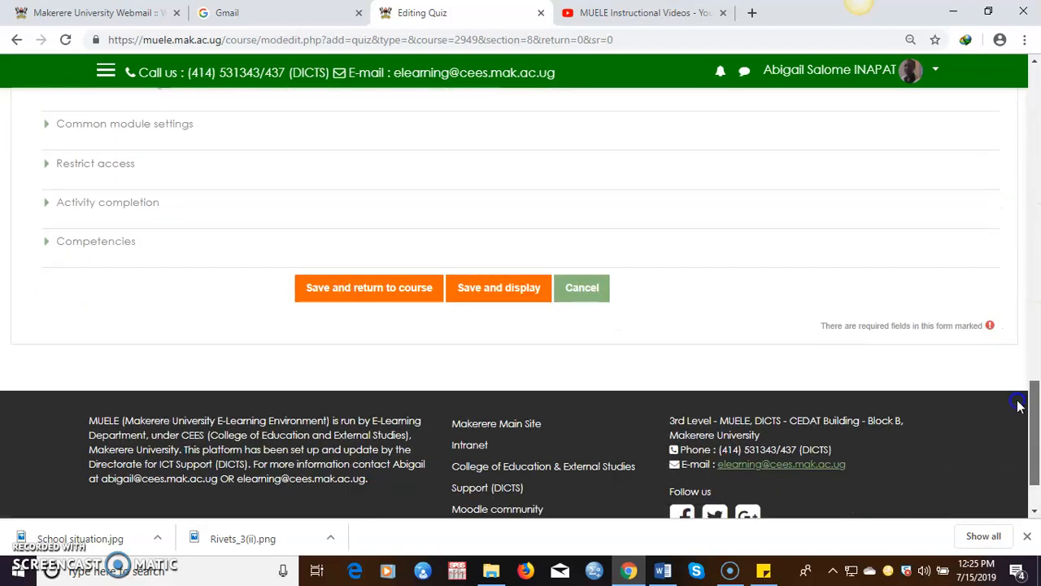
left_click(505, 293)
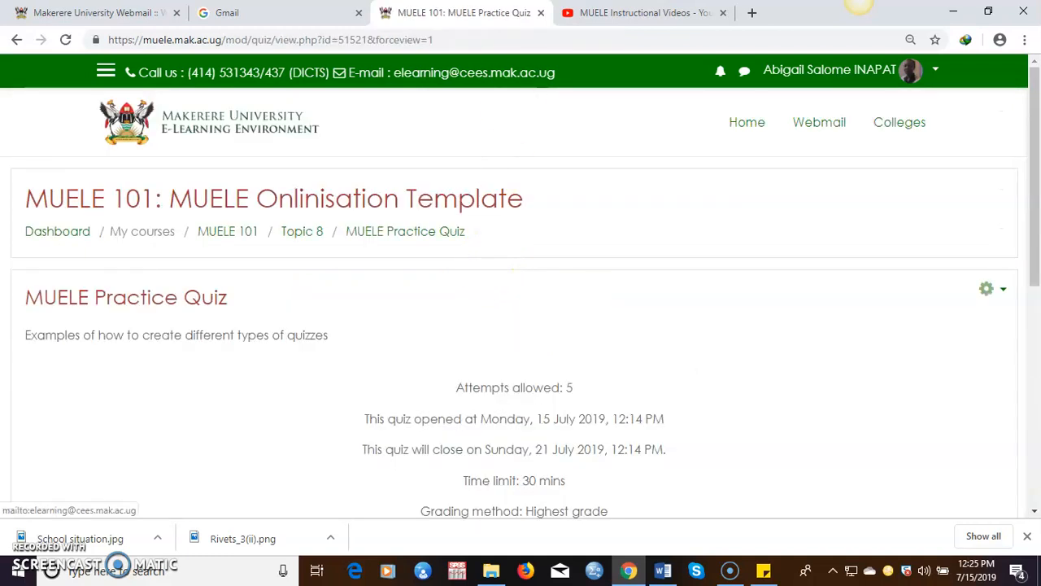
scroll(247, 89, "down", 4)
left_click_drag(1032, 349, 1023, 270)
left_click_drag(1037, 289, 1037, 291)
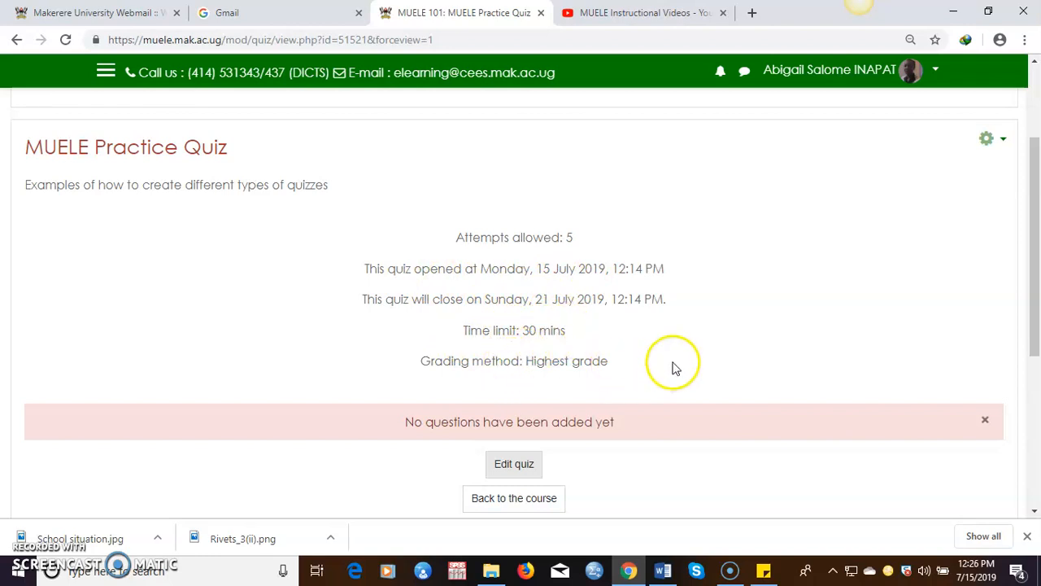
scroll(672, 365, "down", 1)
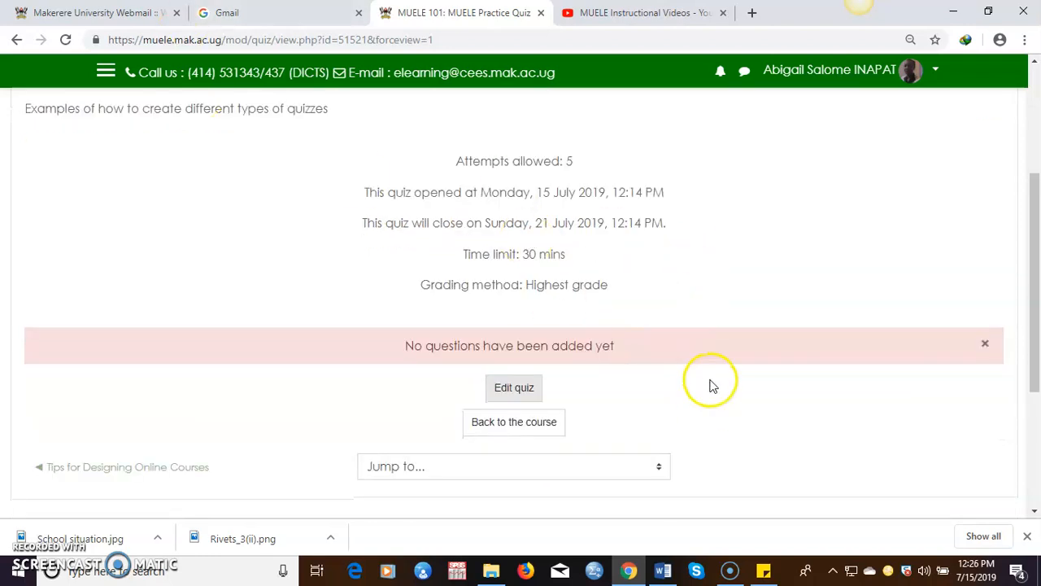
scroll(717, 364, "down", 1)
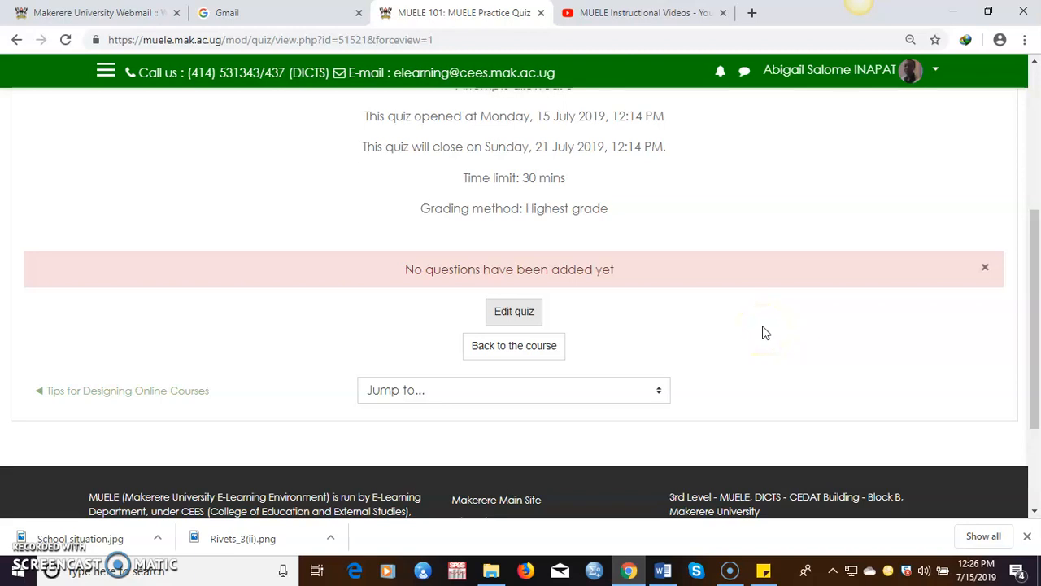
- Open the MUELE Practice Quiz for editing its questions and look over the editing page
left_click(515, 316)
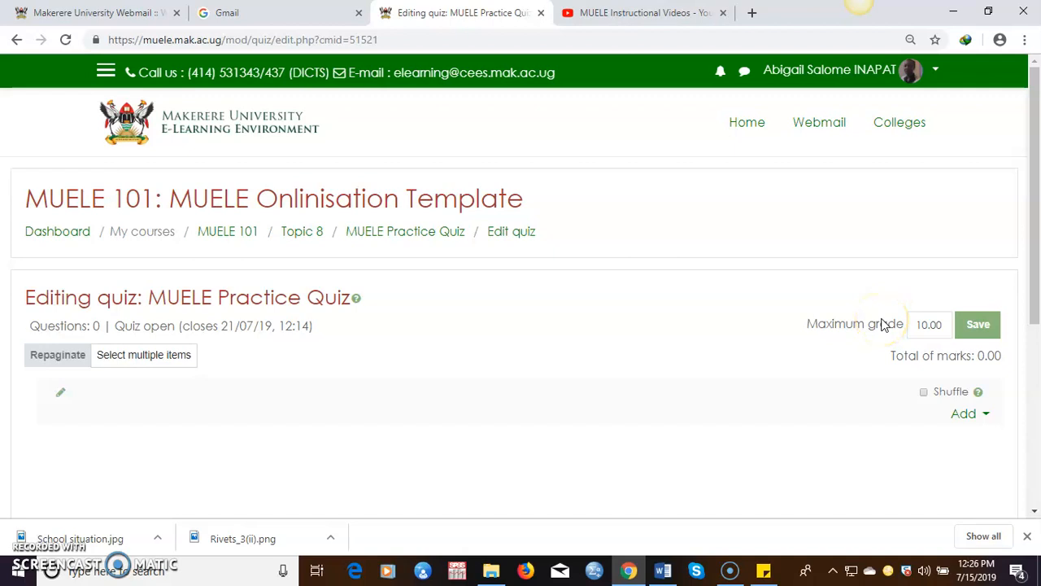
left_click_drag(1036, 279, 1037, 357)
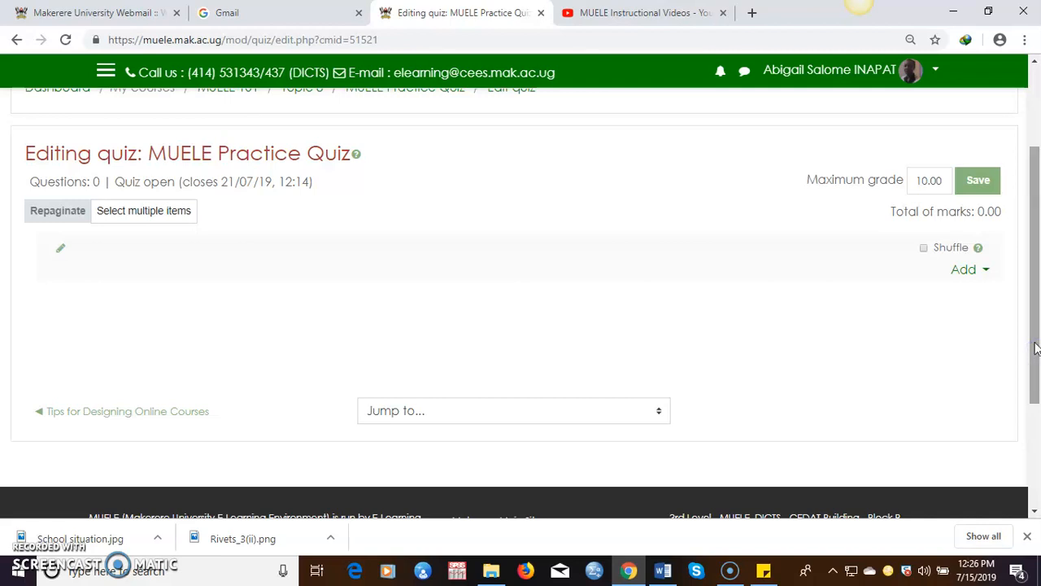
left_click_drag(1036, 348, 1036, 303)
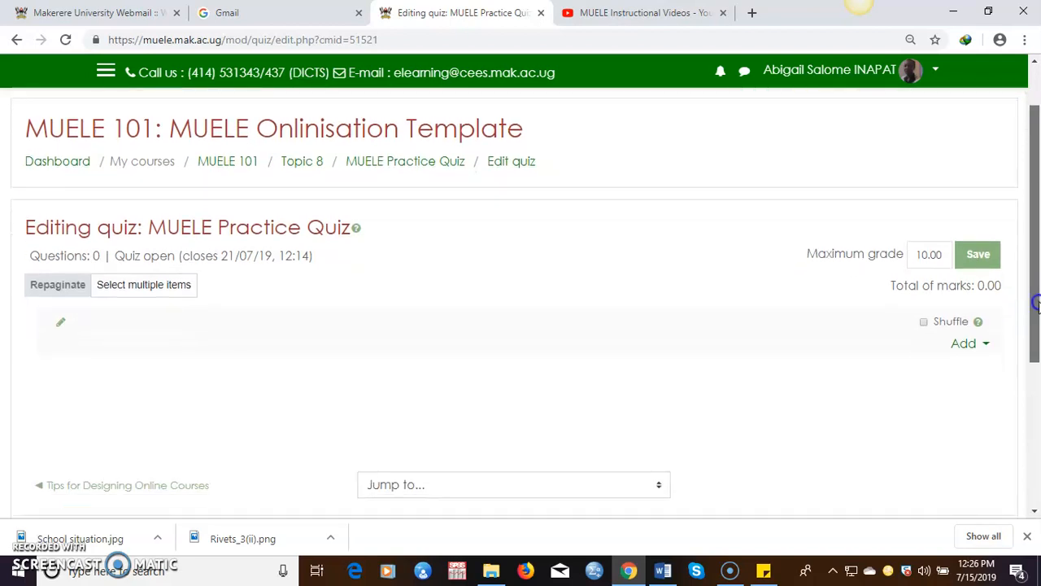